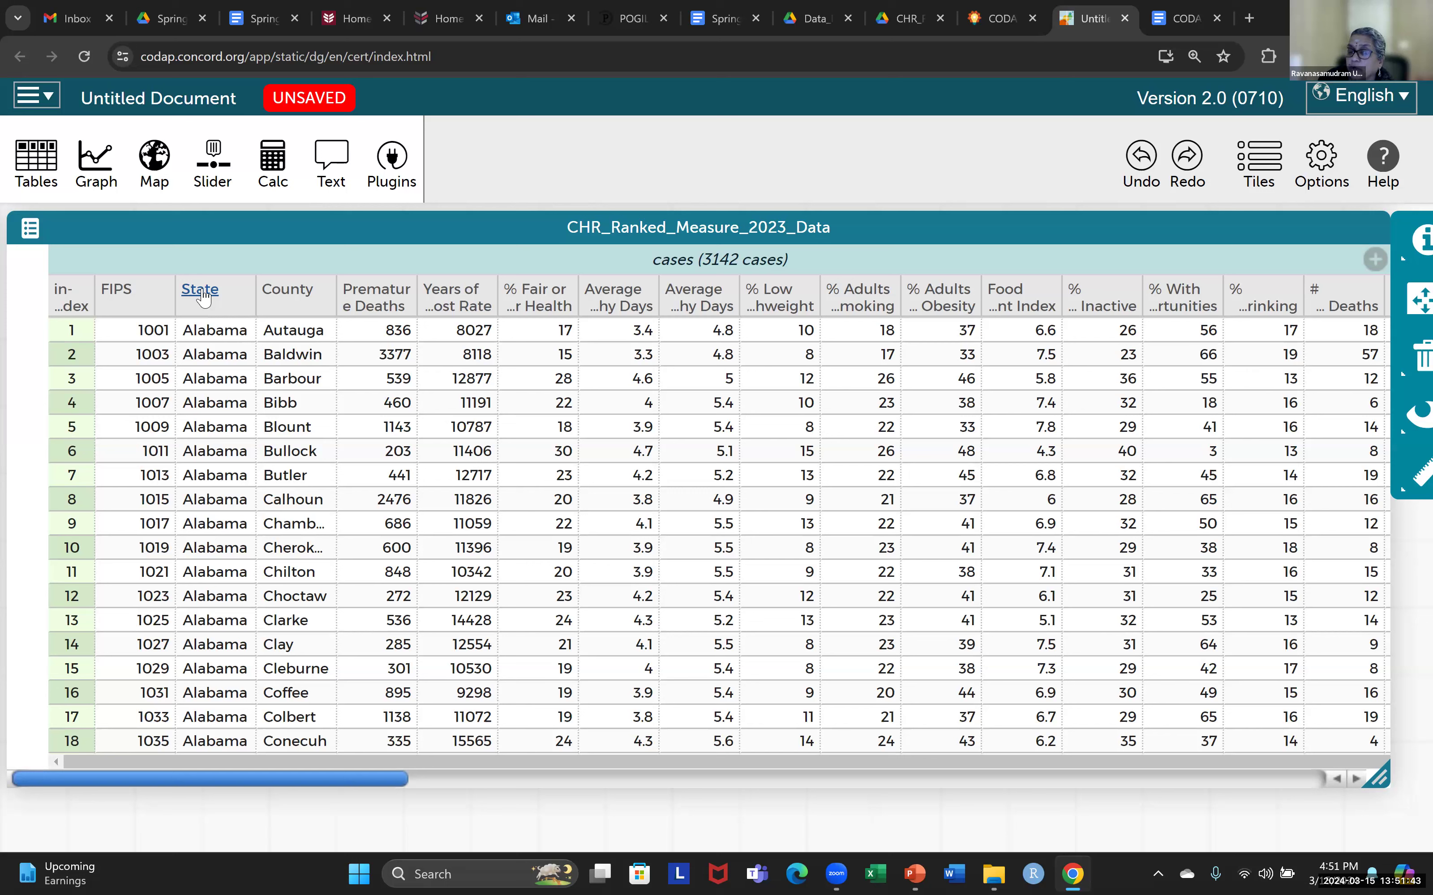
# Group the counties by state by moving the State attribute out of the cases table into a new parent-level collection
pyautogui.moveTo(204, 297)
pyautogui.mouseDown()
pyautogui.moveTo(142, 289)
pyautogui.moveTo(634, 299)
pyautogui.moveTo(717, 332)
pyautogui.moveTo(670, 320)
pyautogui.mouseUp()
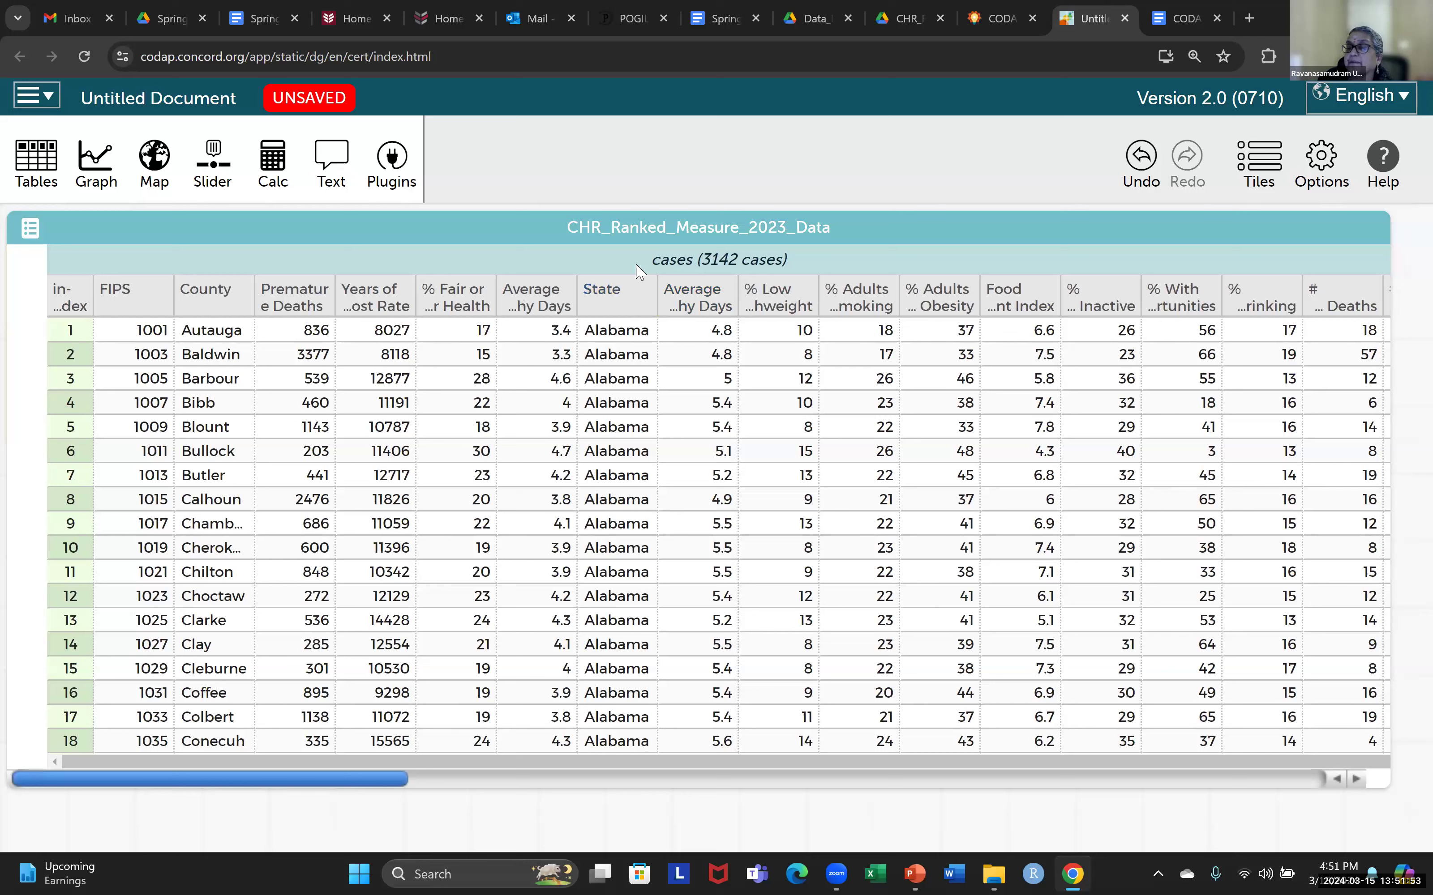
pyautogui.moveTo(615, 301); pyautogui.dragTo(43, 299)
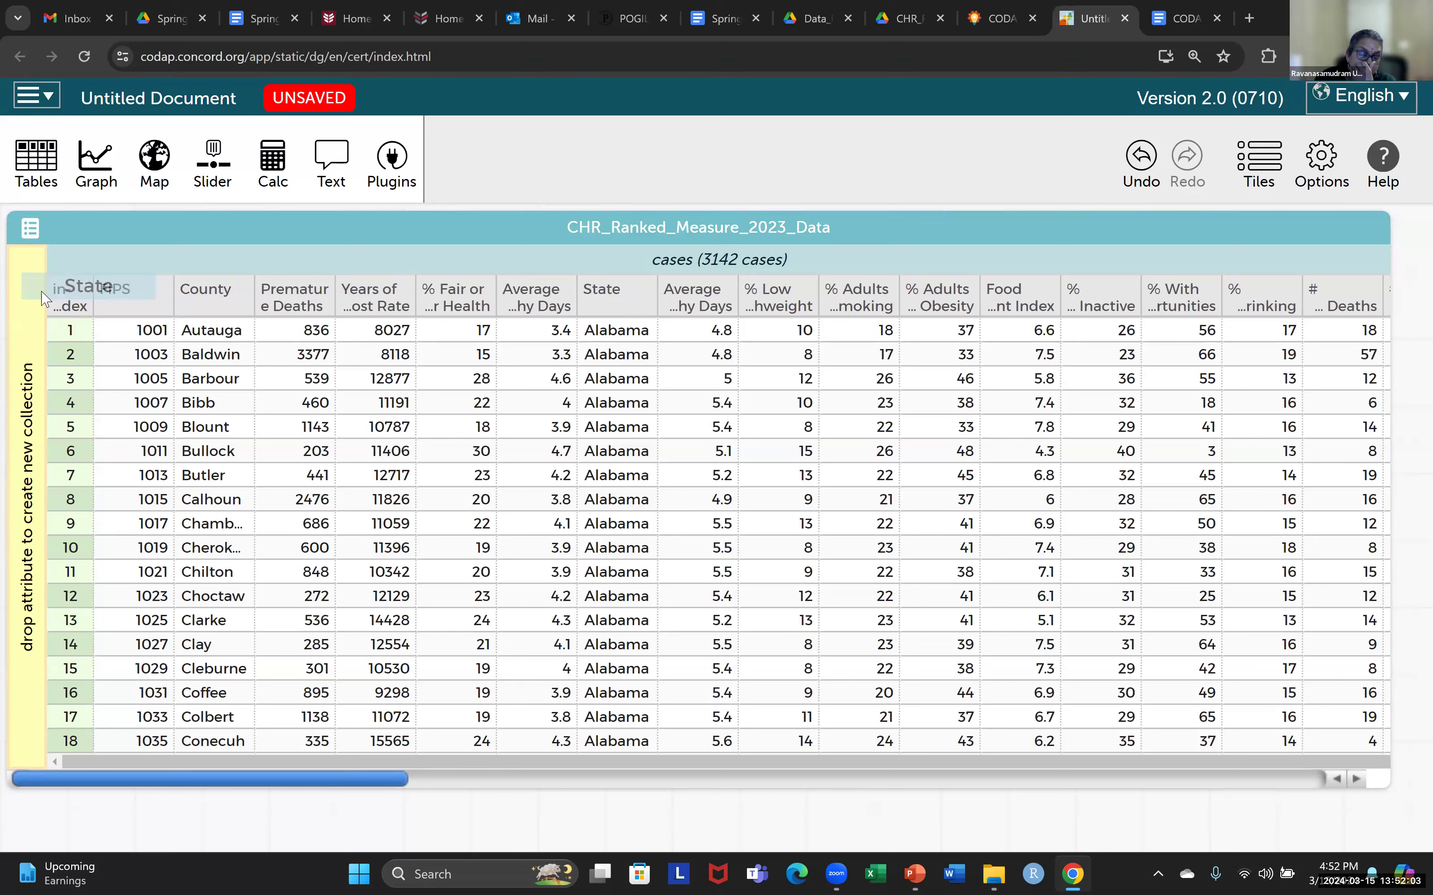
pyautogui.moveTo(42, 293); pyautogui.dragTo(38, 293)
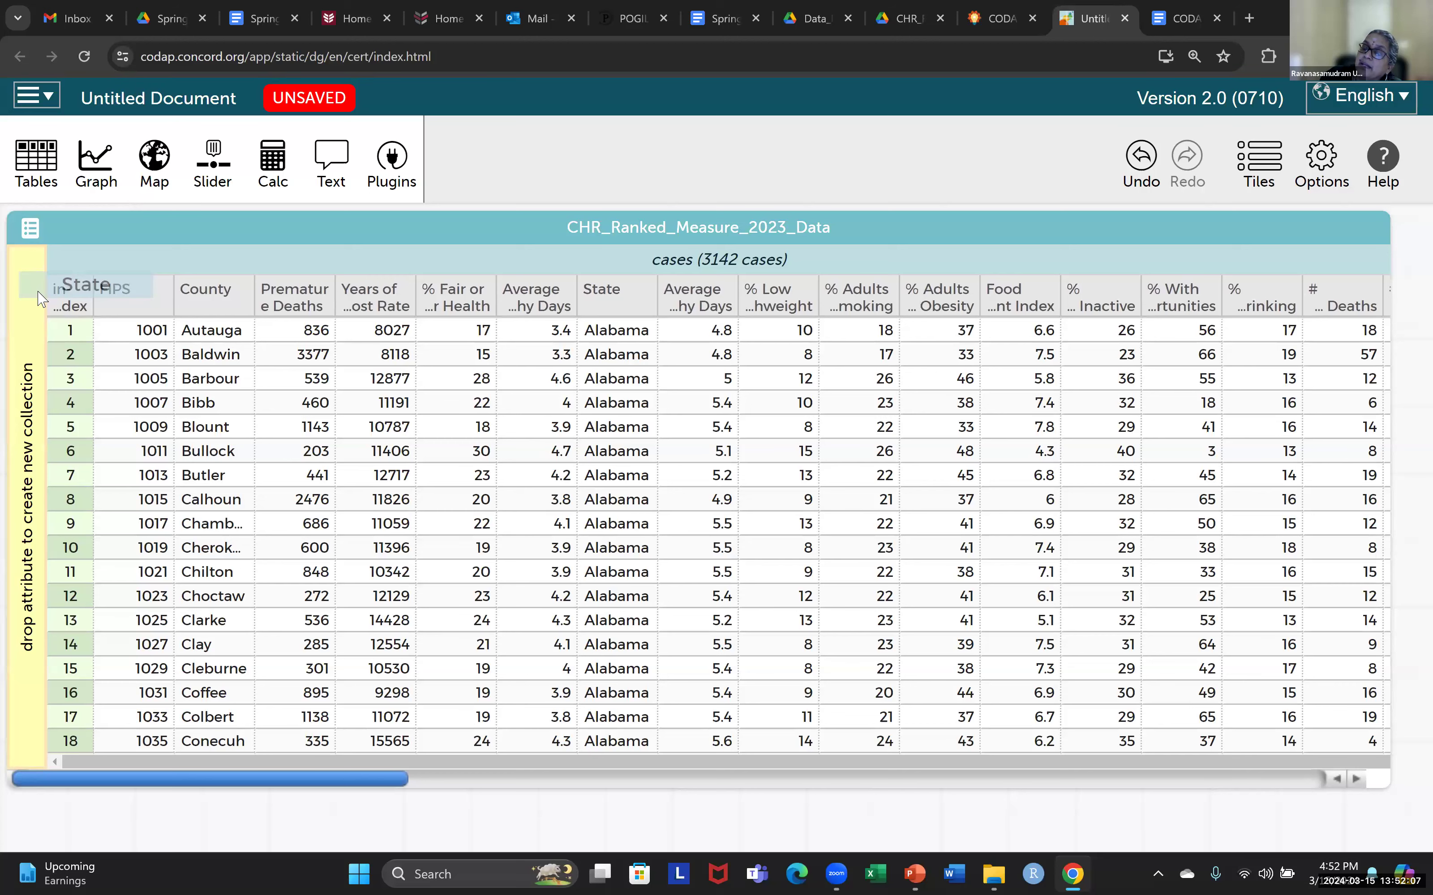
pyautogui.moveTo(39, 298); pyautogui.dragTo(38, 299)
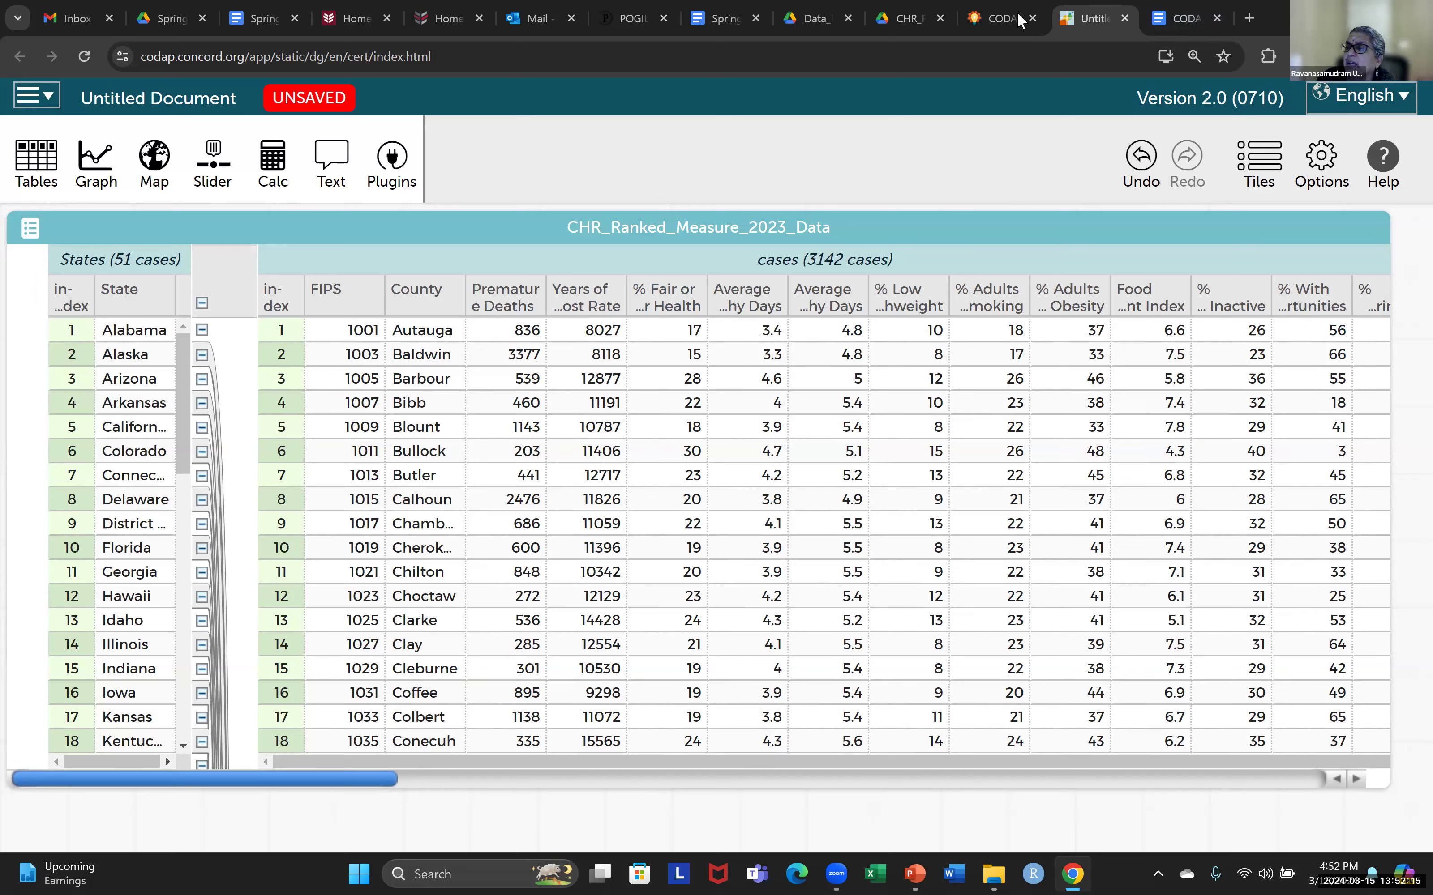
# Consult the CODAP Instructions document on parent-level columns, and add a new attribute to the States table in CODAP
pyautogui.click(1159, 20)
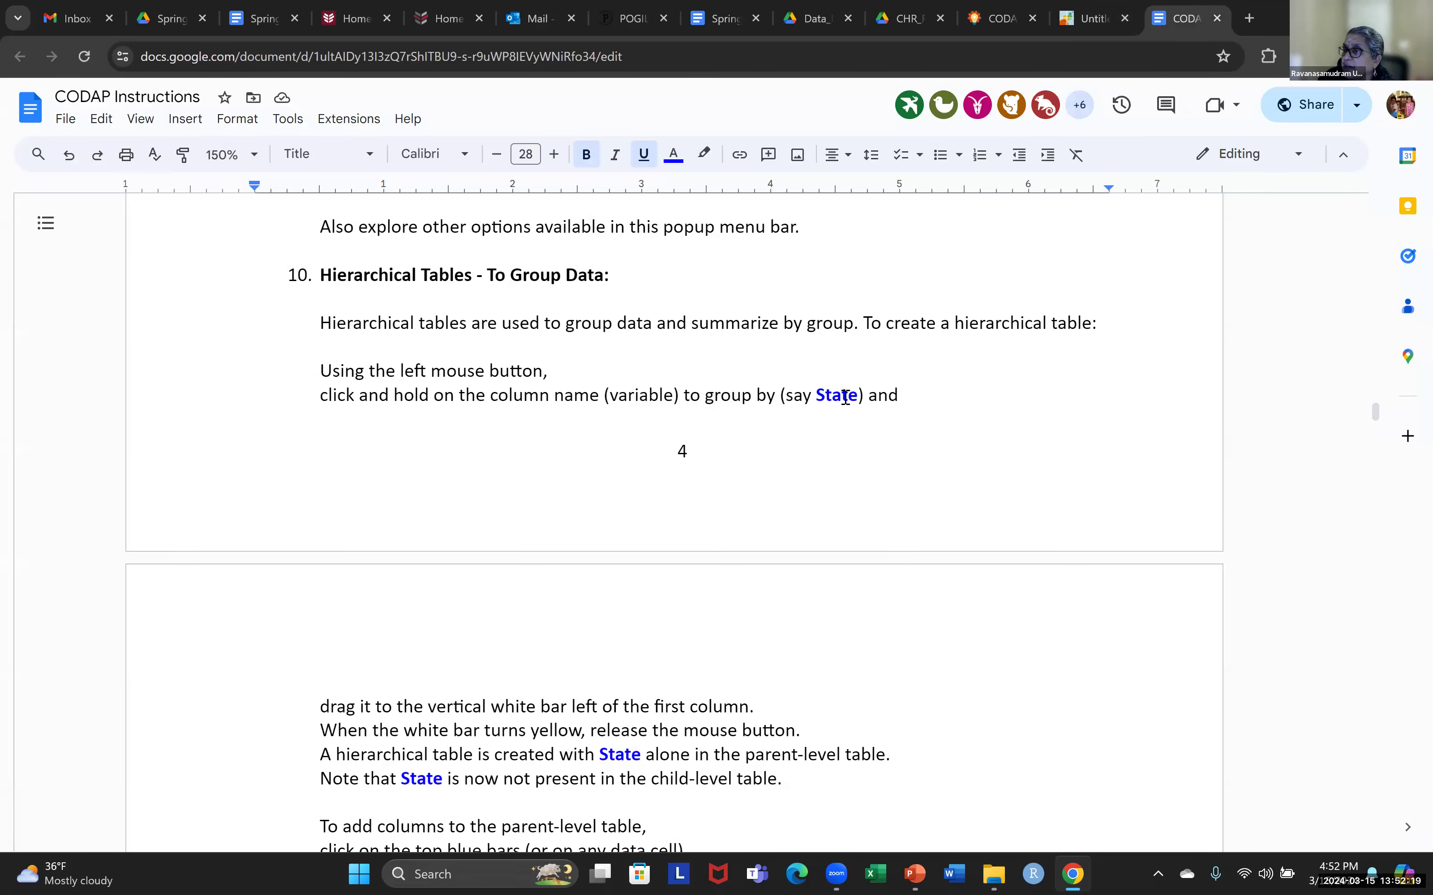
pyautogui.scroll(-3, 879, 506)
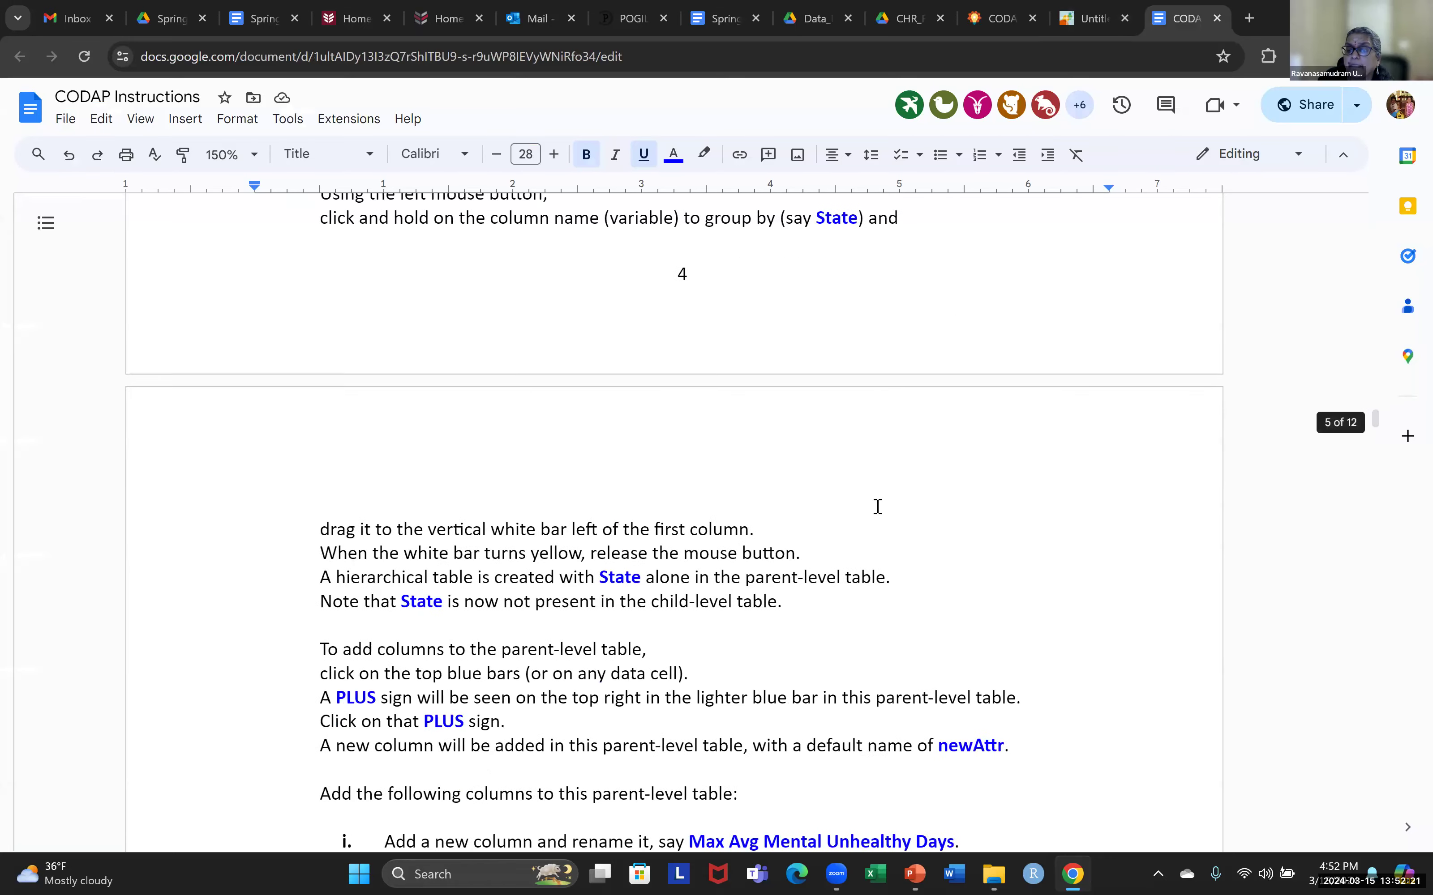
pyautogui.scroll(-3, 687, 481)
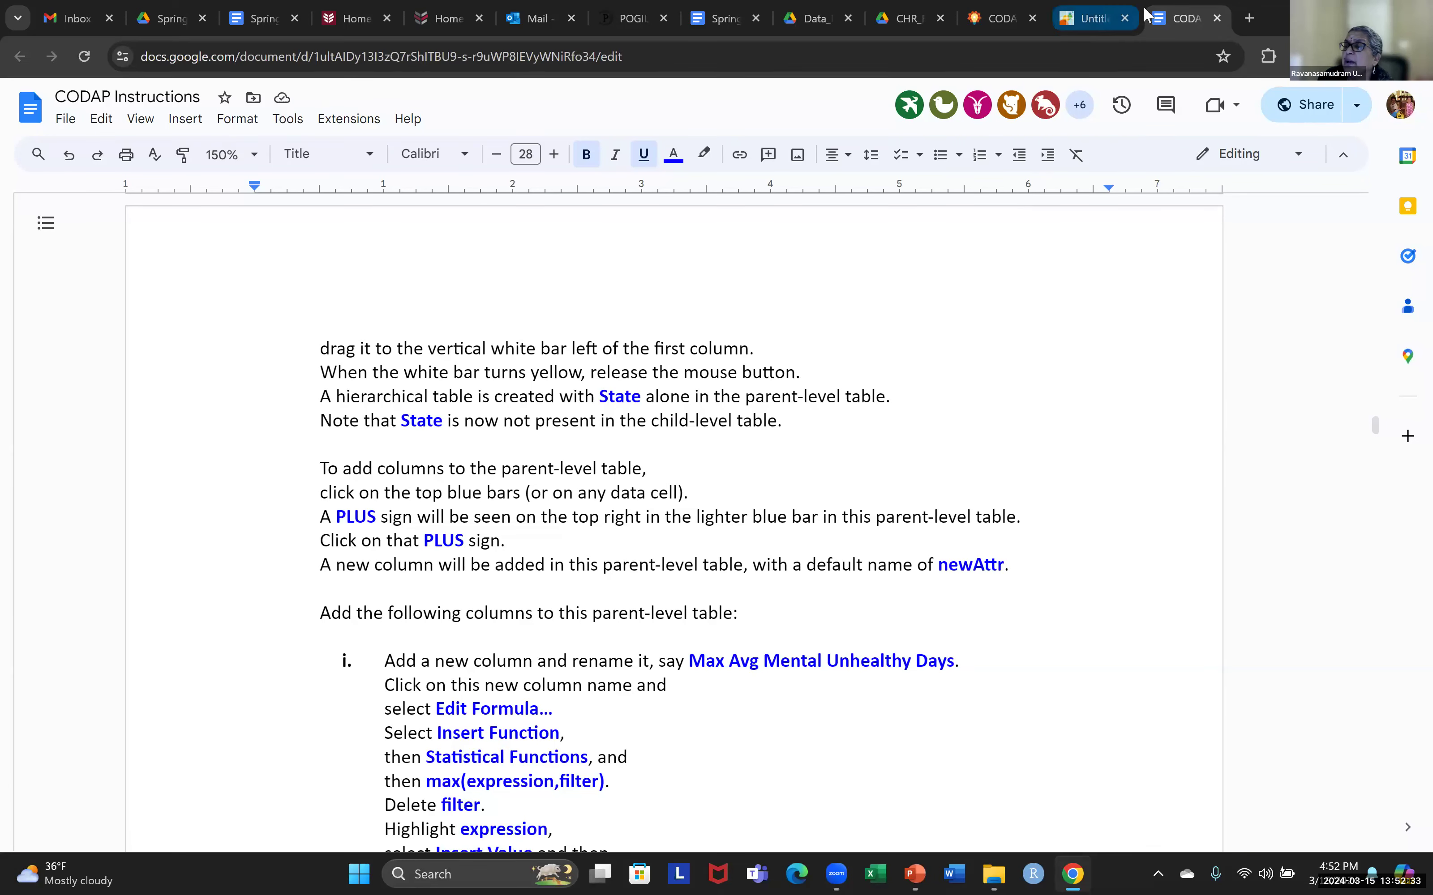
pyautogui.click(1098, 18)
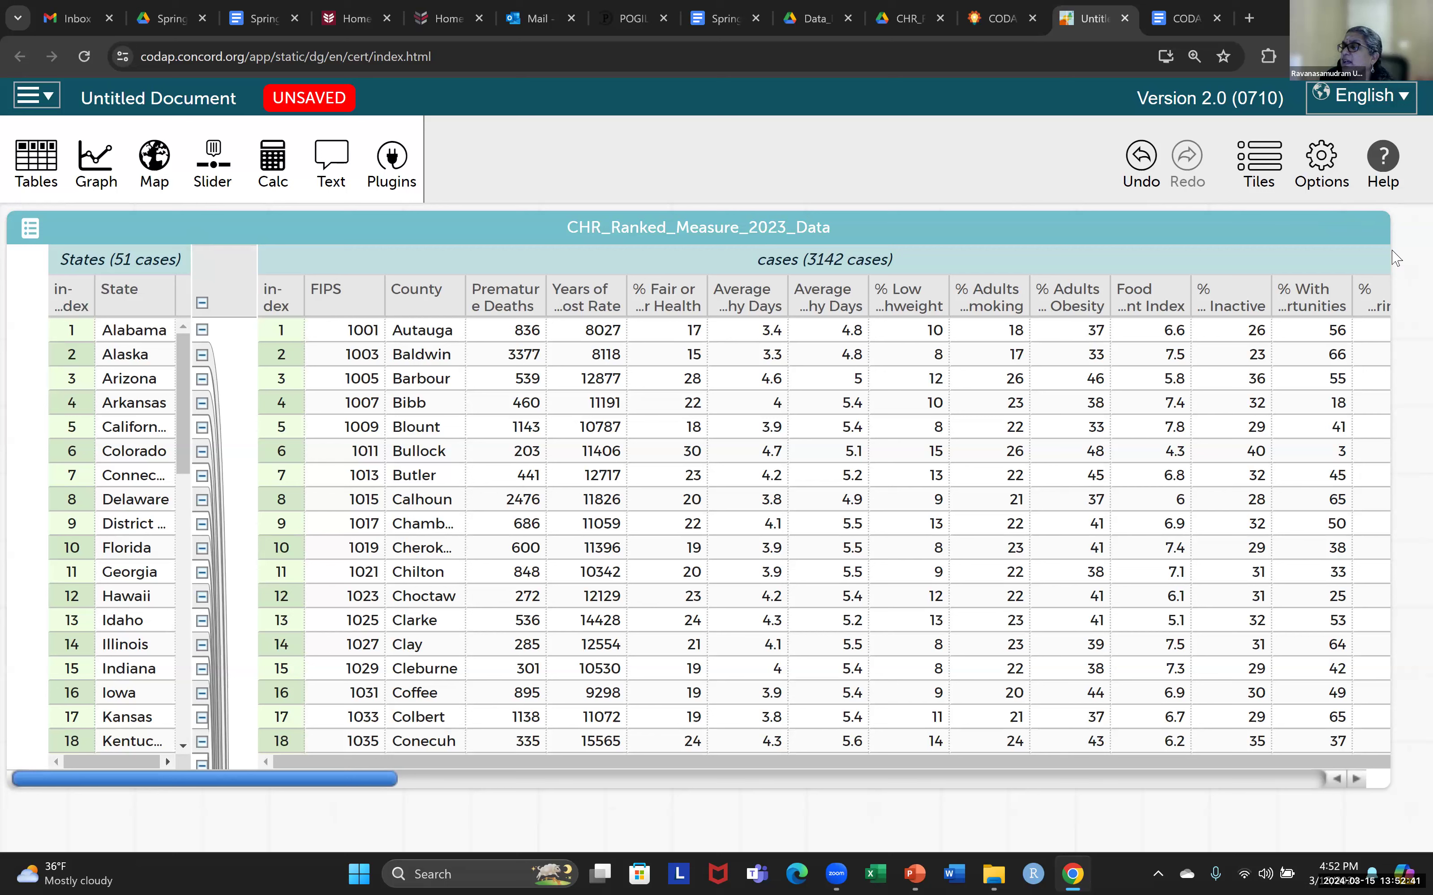
pyautogui.click(1222, 262)
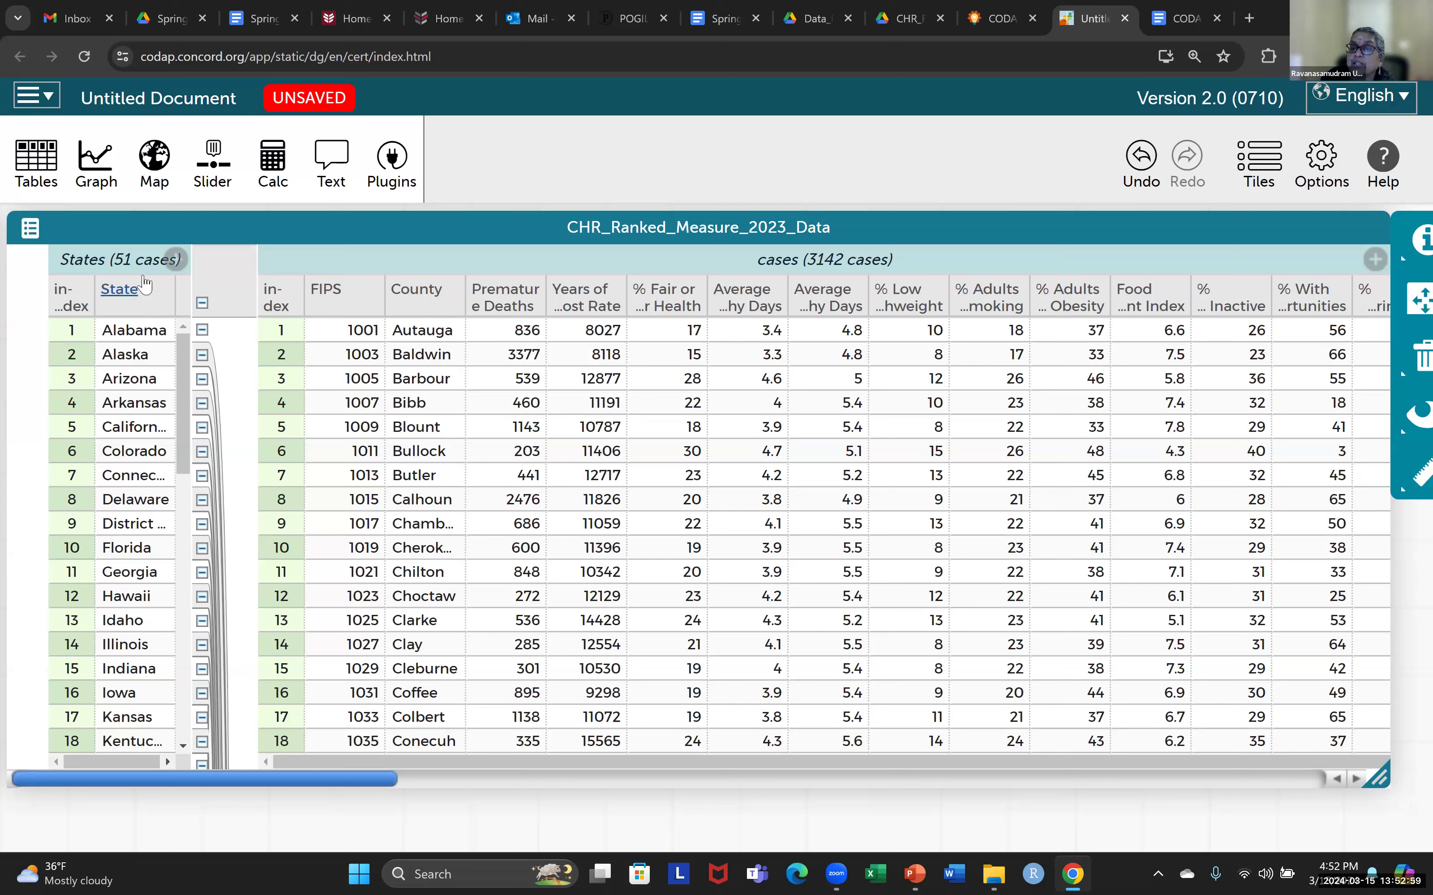
pyautogui.click(176, 261)
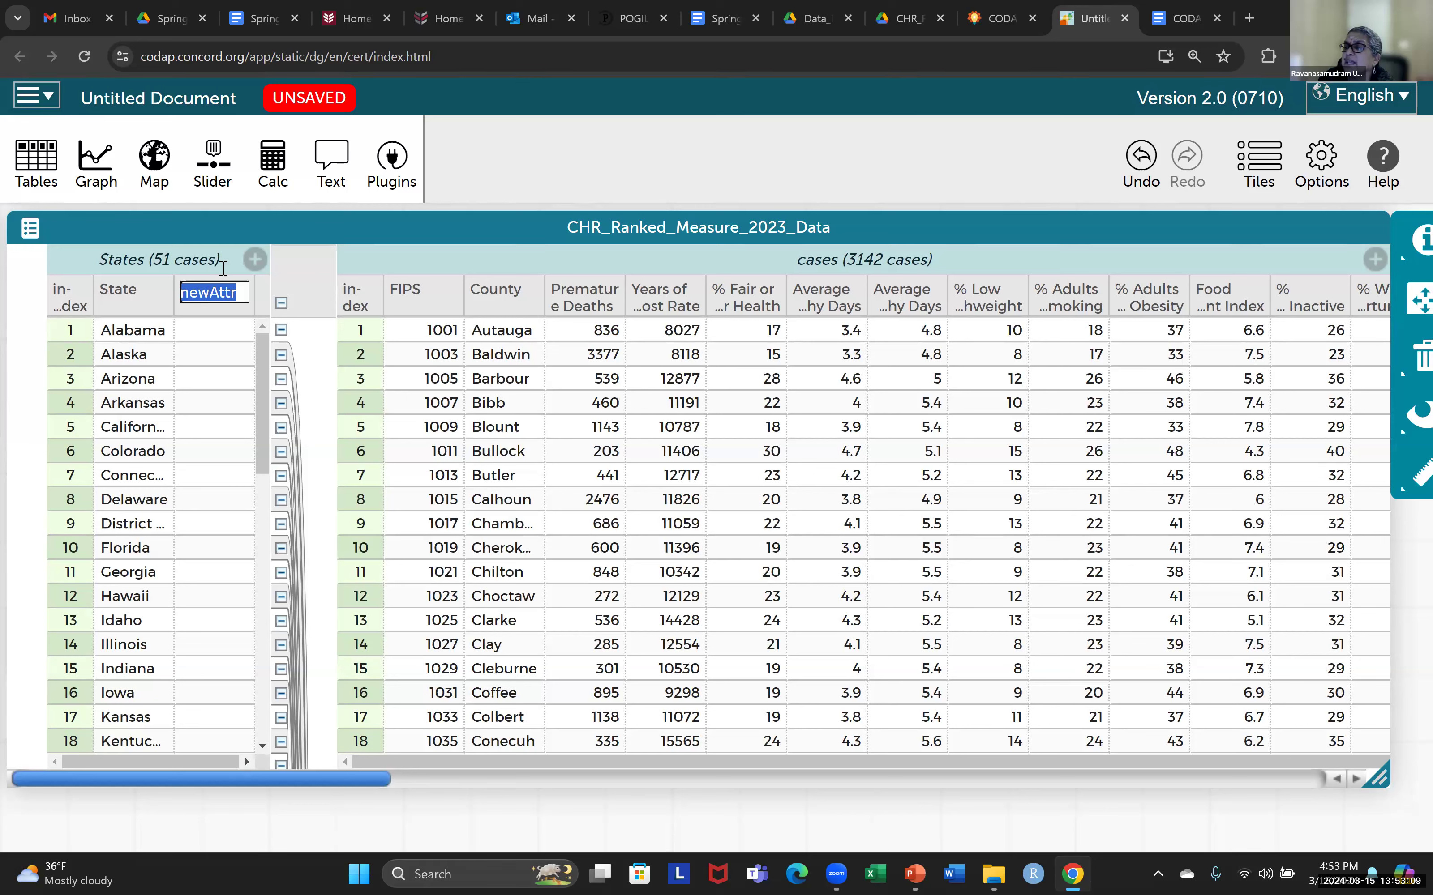
# Check the suggested column name in the CODAP Instructions and rename the new States attribute "Max Avg Mental Unhealthy Days"
pyautogui.click(1182, 23)
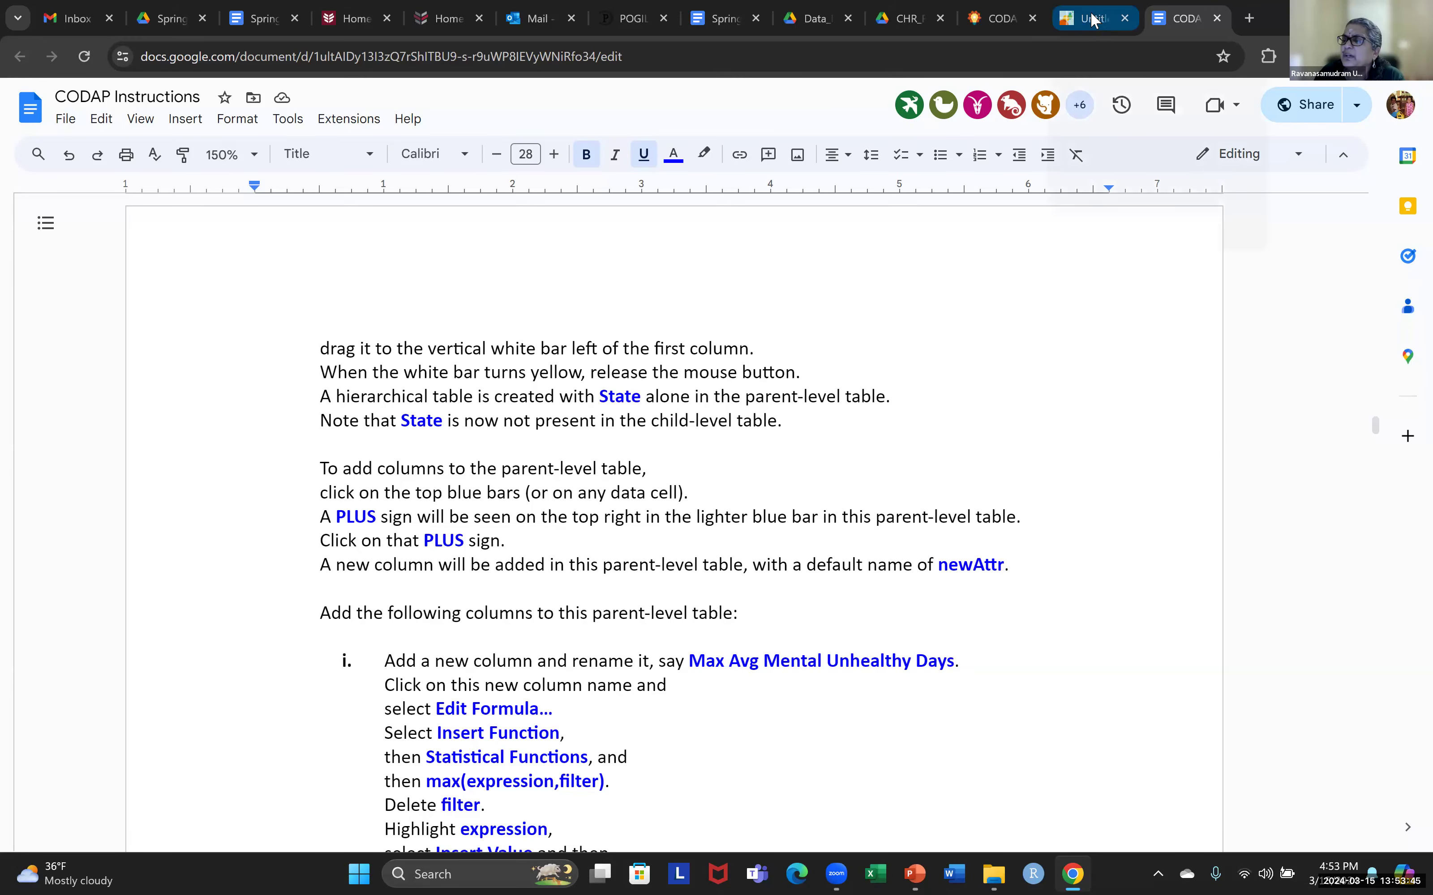
pyautogui.click(1014, 17)
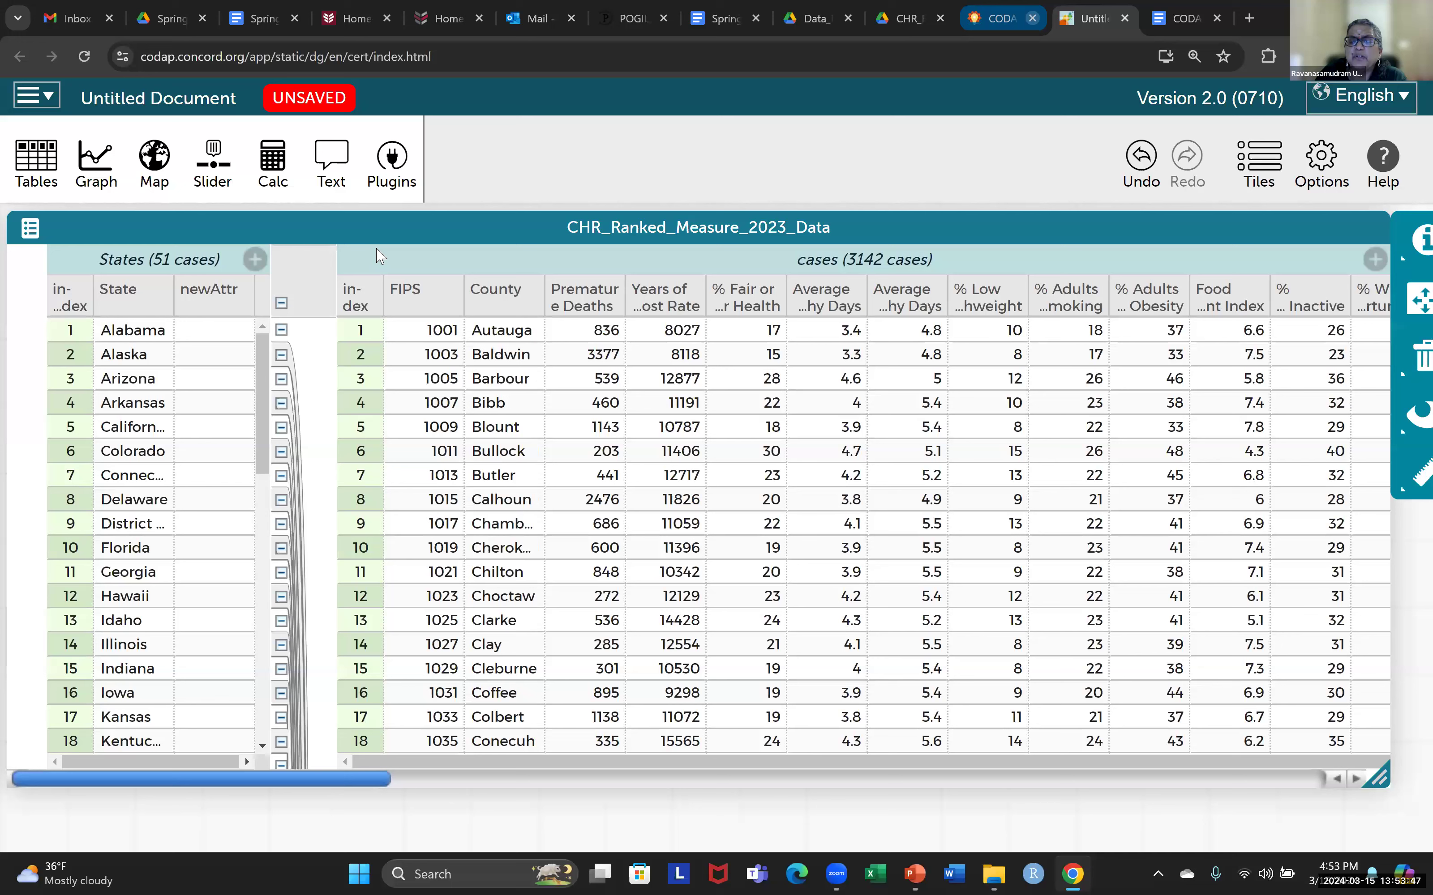
pyautogui.click(216, 296)
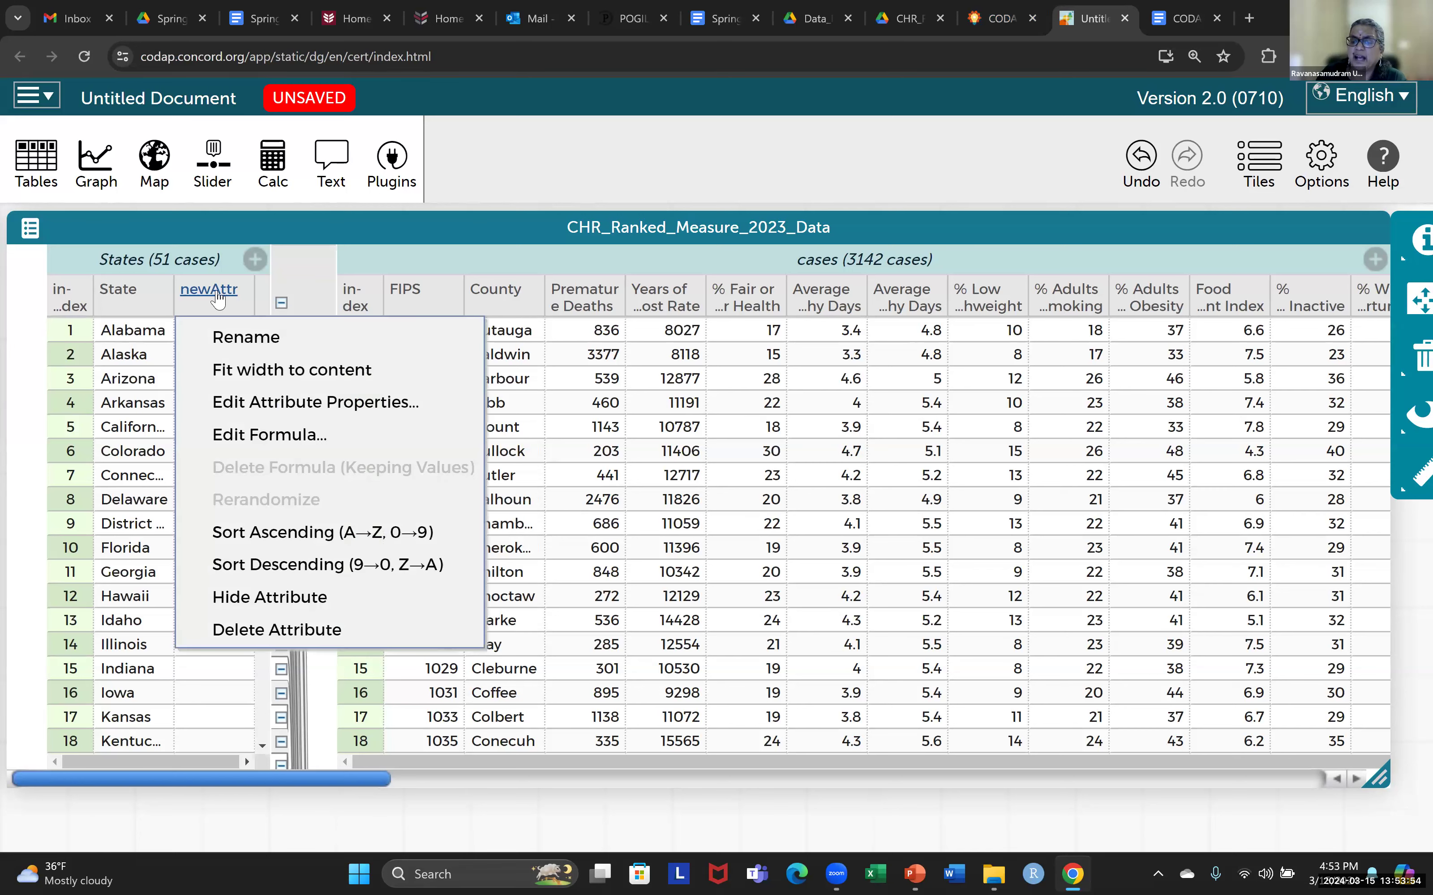
pyautogui.click(246, 337)
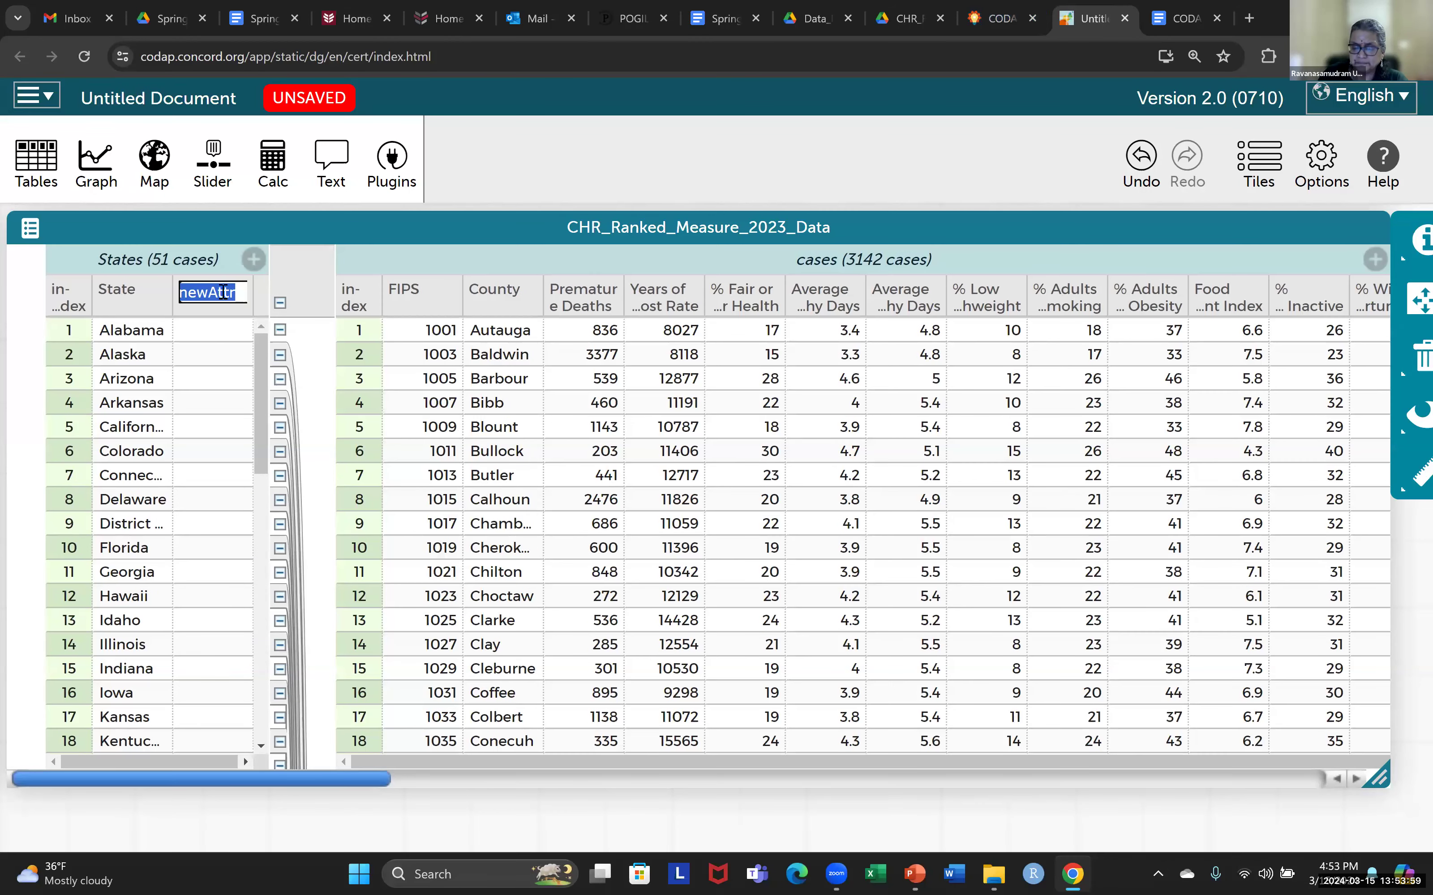
pyautogui.write('Max Av')
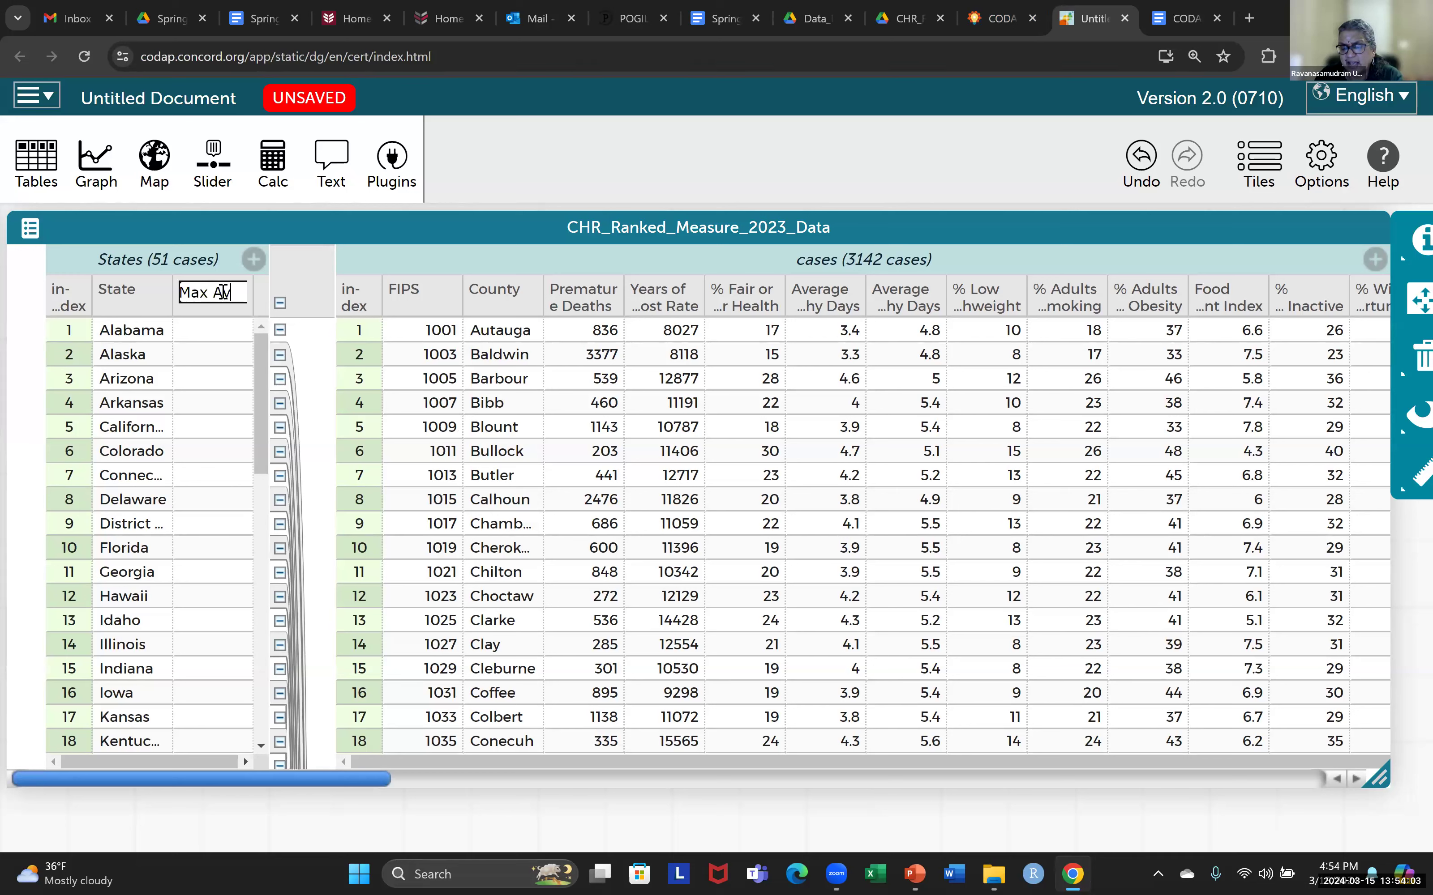
pyautogui.write('g Mental Un')
pyautogui.write('hela')
pyautogui.write('th')
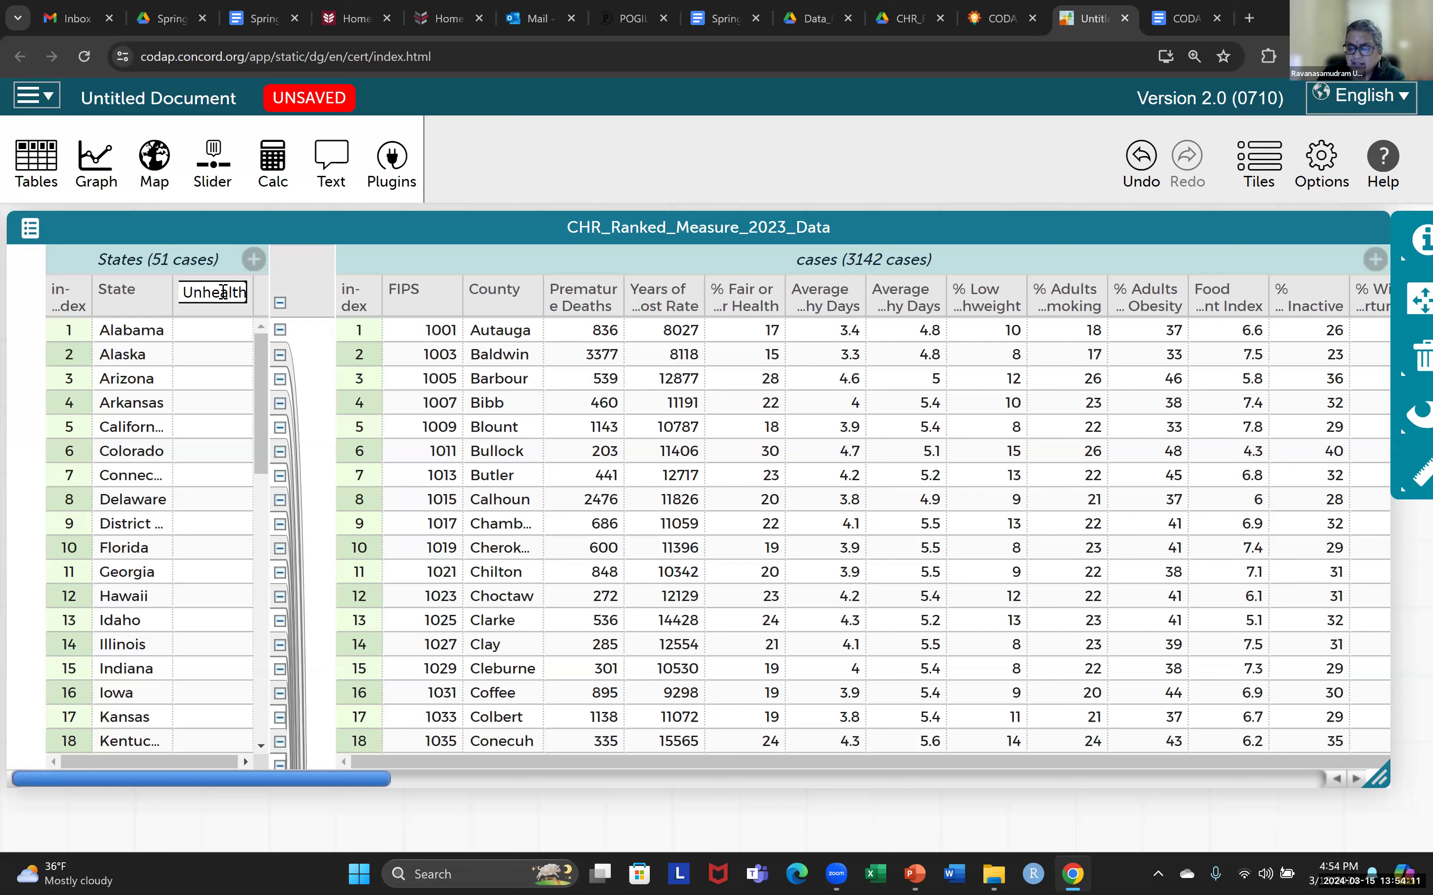
pyautogui.write('y Days')
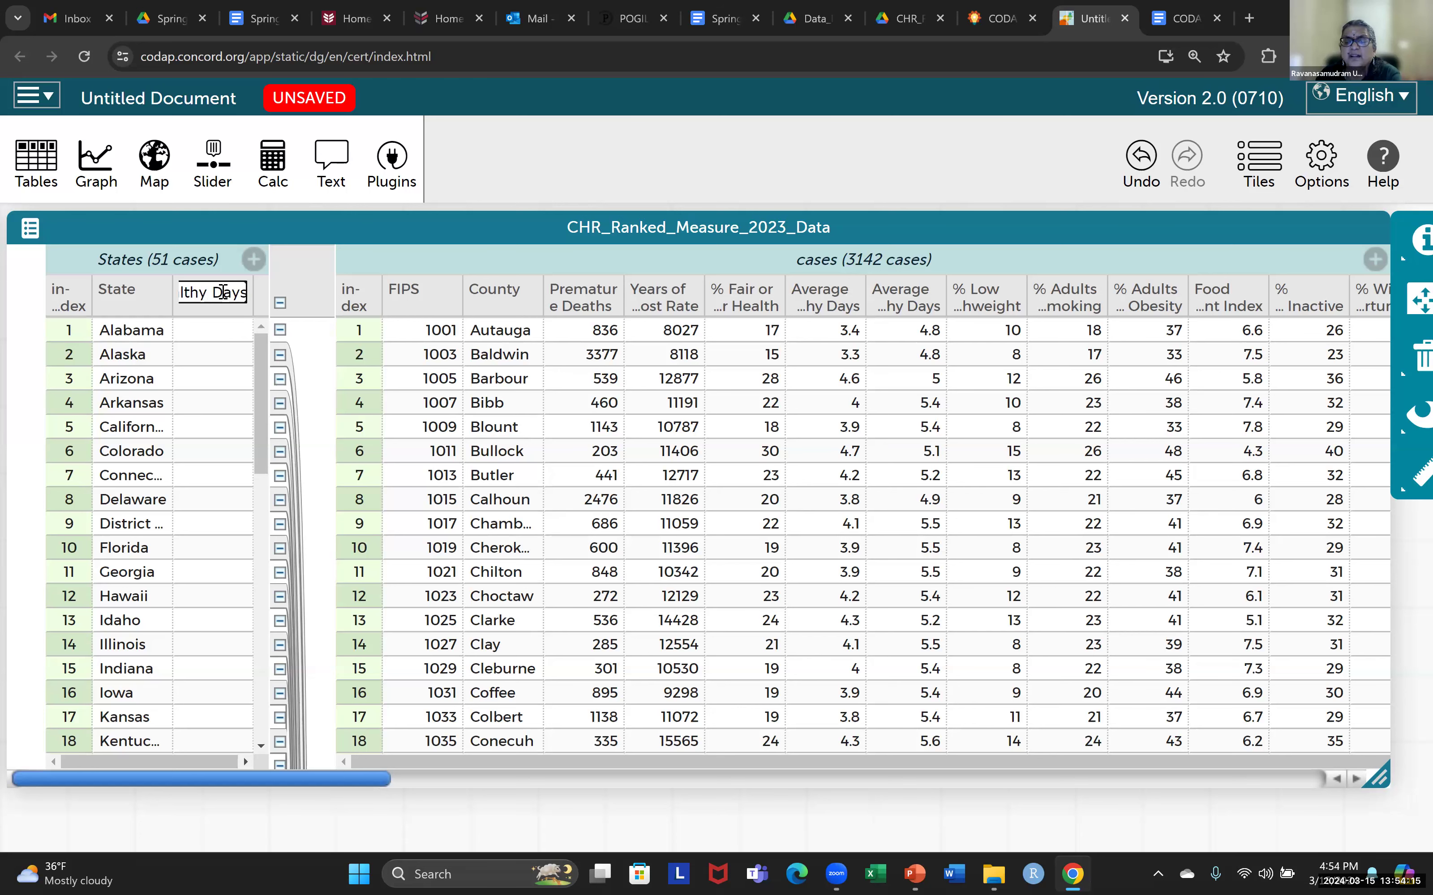
pyautogui.press('Return')
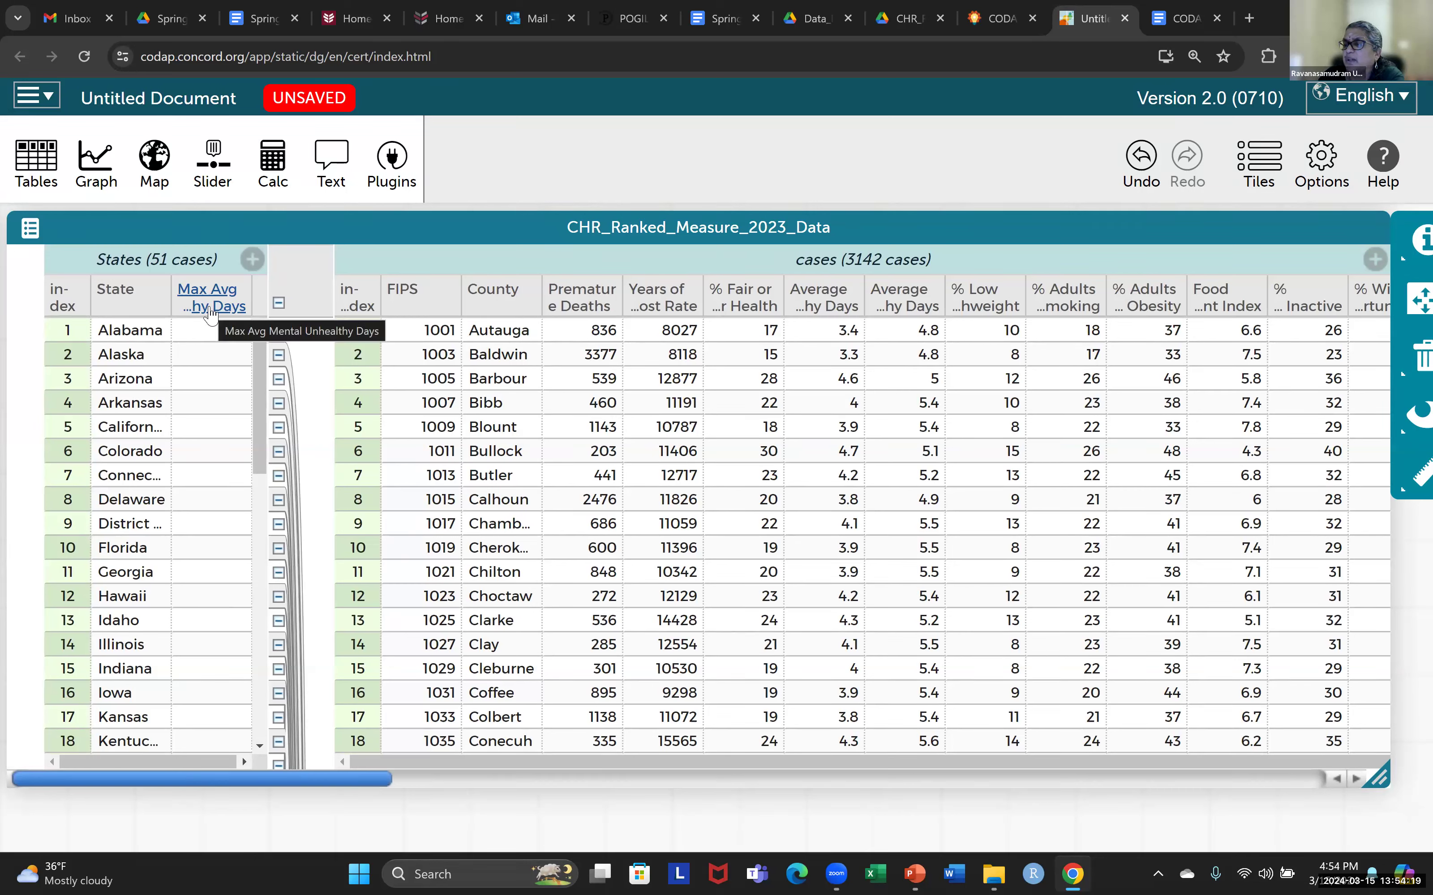
# Read the CODAP Instructions for the maximum formula, and open the formula editor for Max Avg Mental Unhealthy Days in CODAP
pyautogui.click(1190, 23)
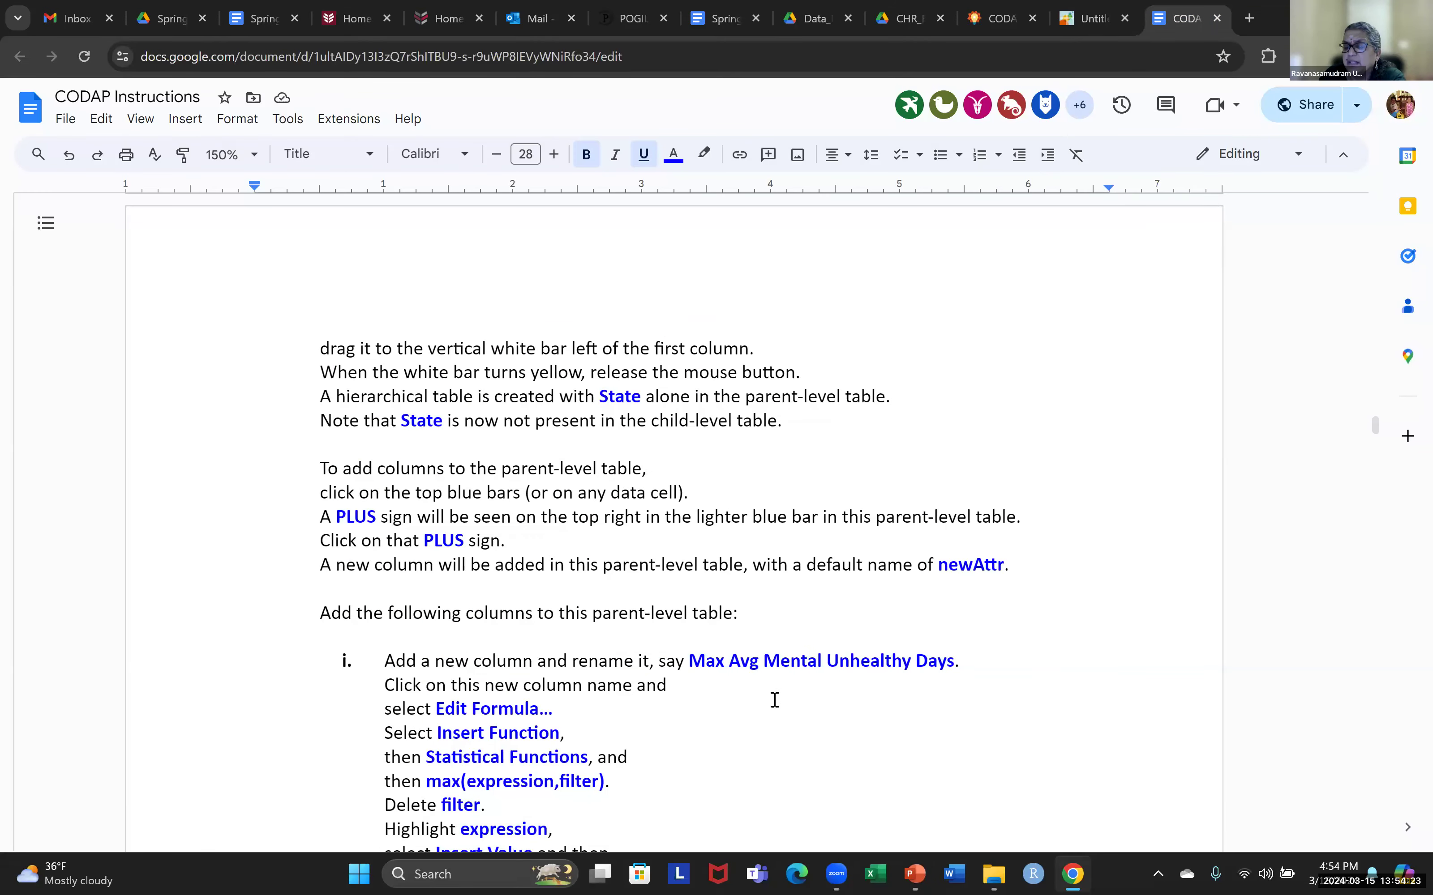
pyautogui.scroll(-1, 775, 700)
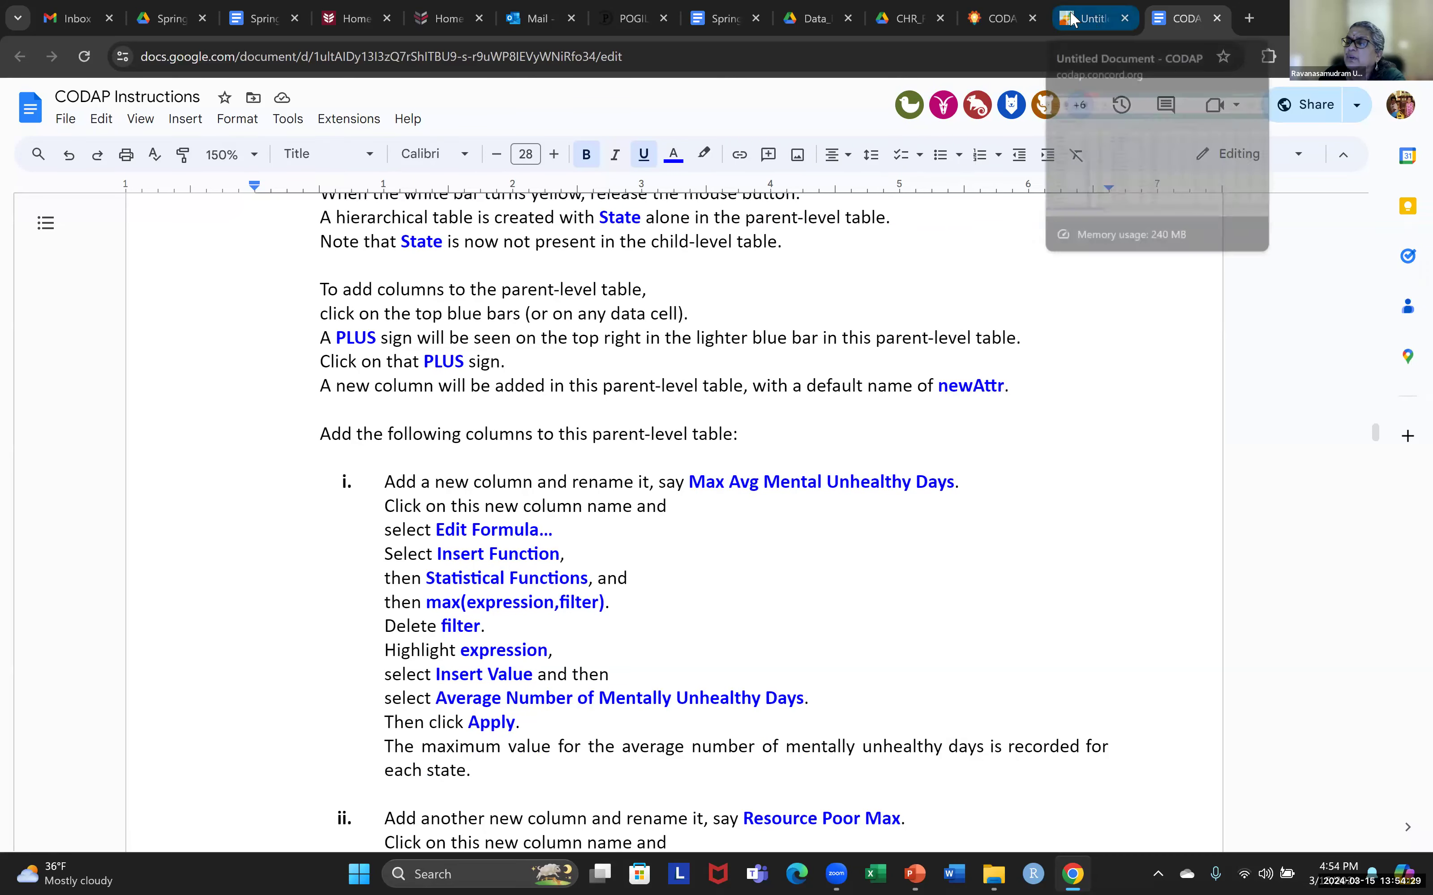
pyautogui.click(1089, 18)
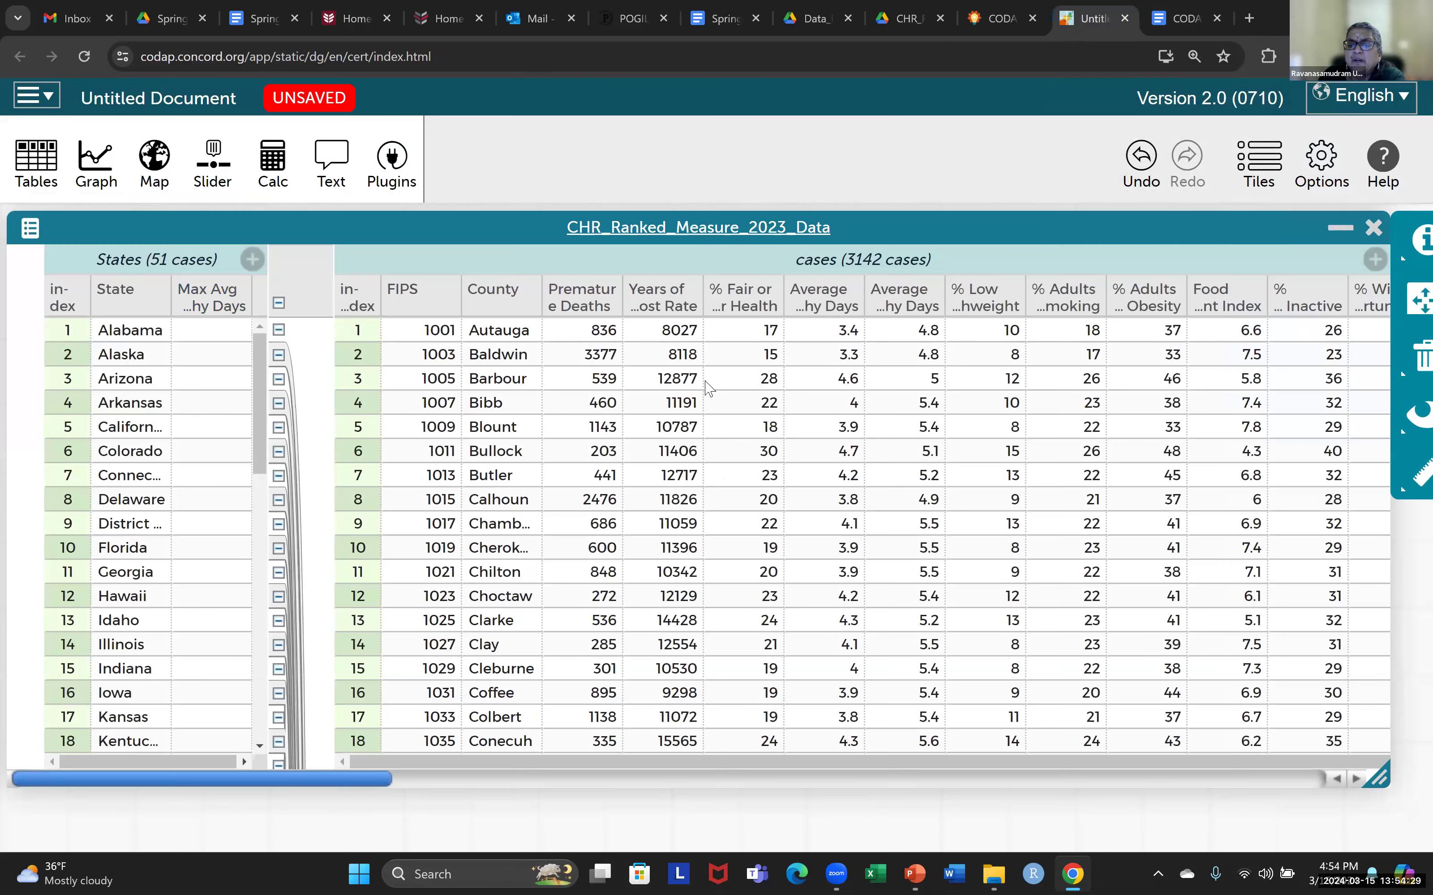
pyautogui.click(211, 317)
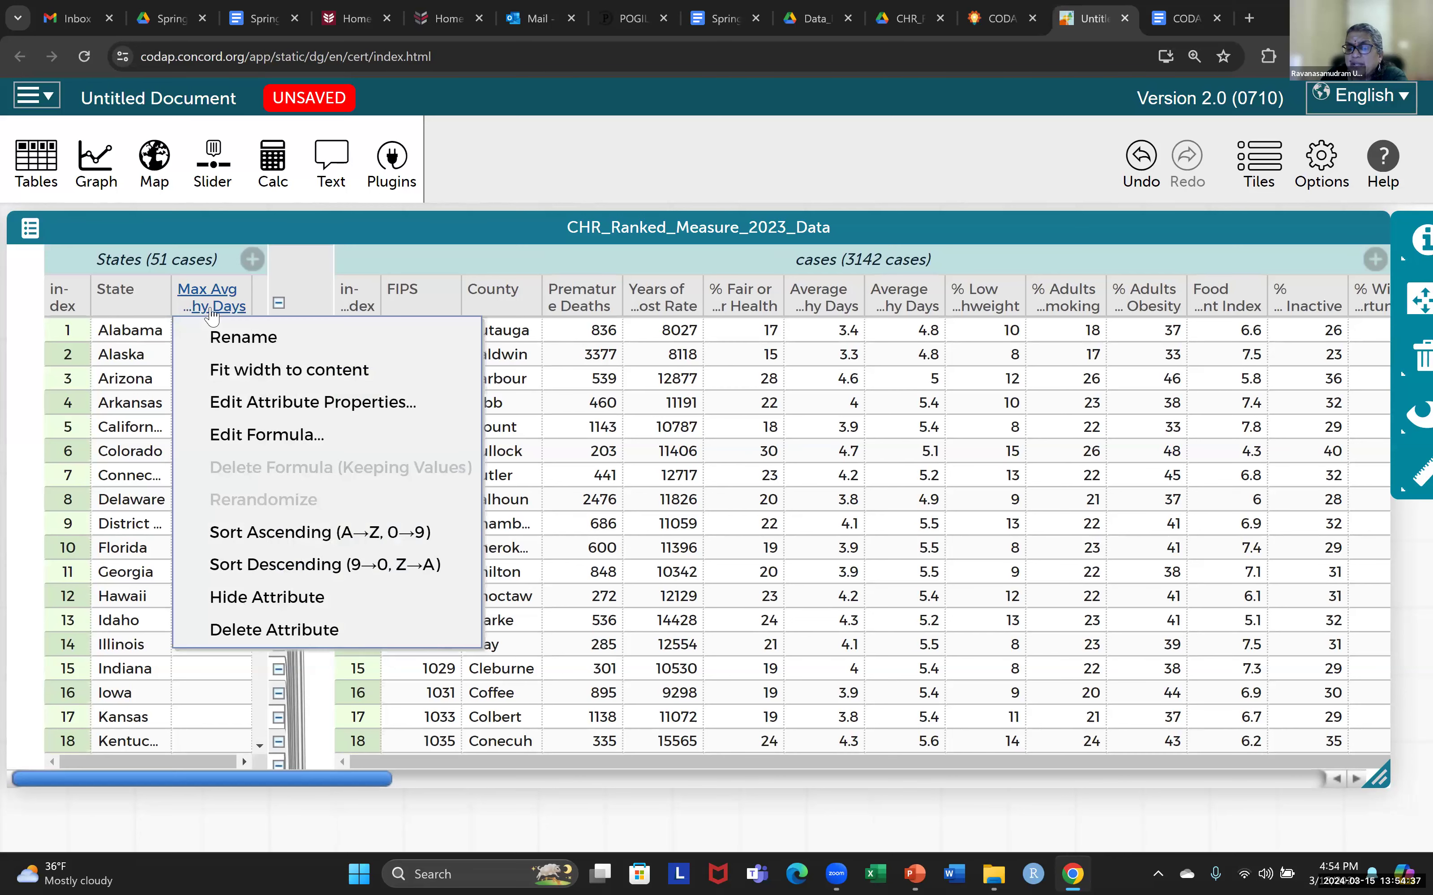
pyautogui.click(273, 436)
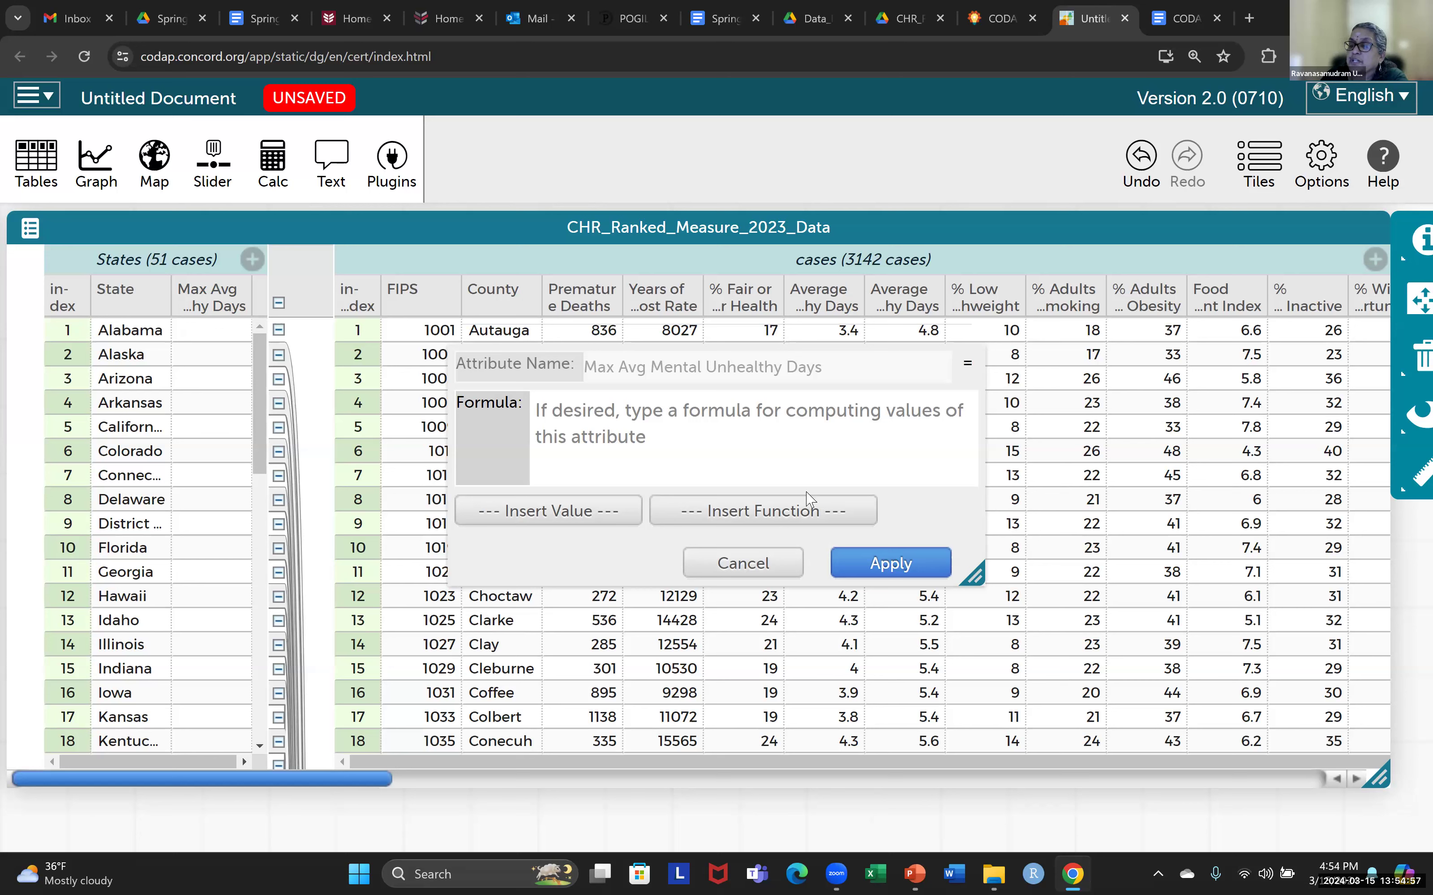
# Examine the function categories available for the attribute formula, including the date/time and statistical functions, and cancel the formula editor
pyautogui.click(801, 513)
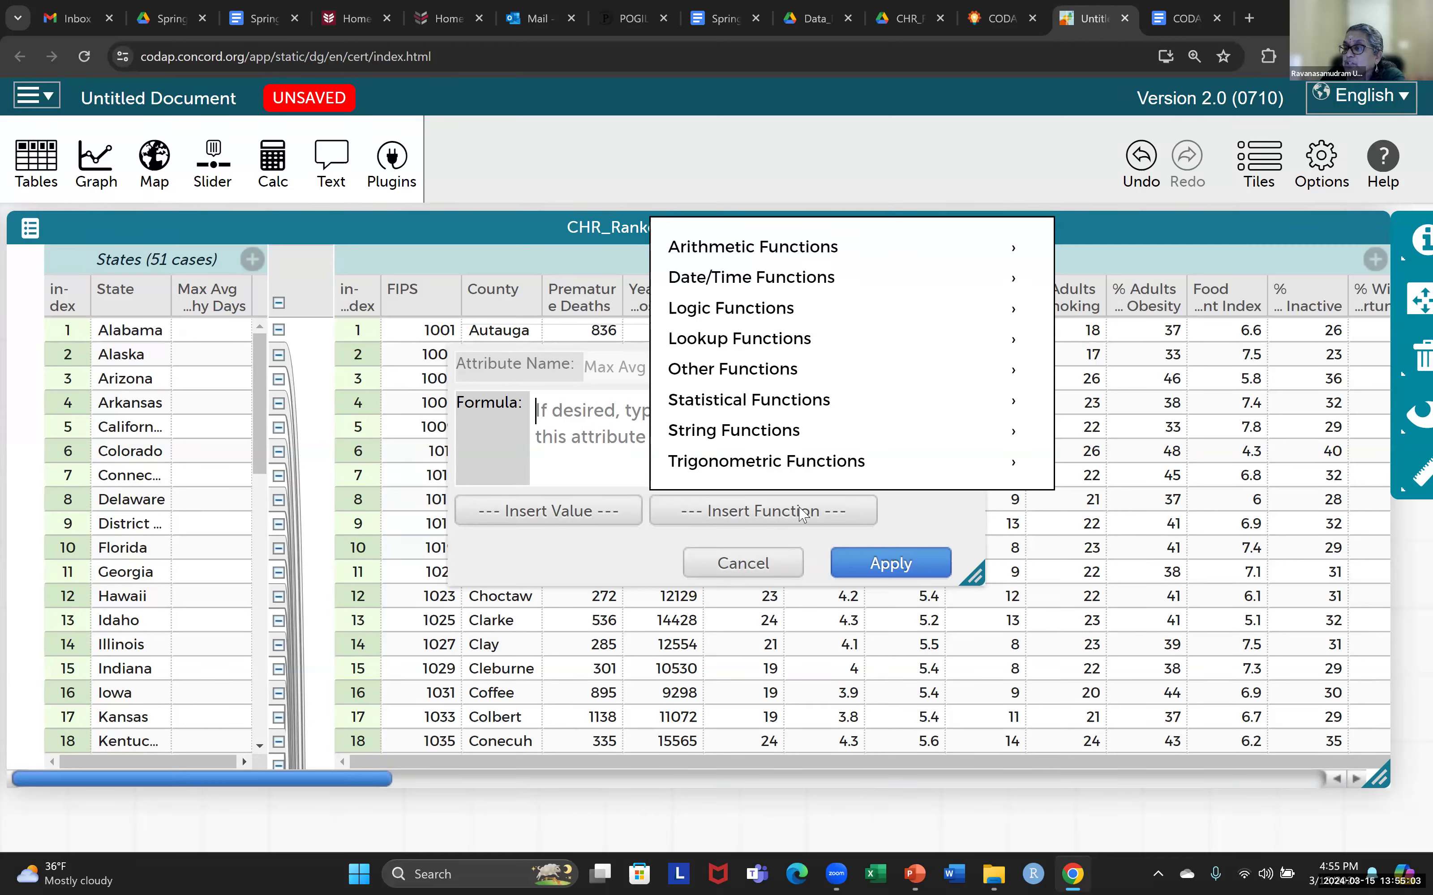
pyautogui.click(826, 255)
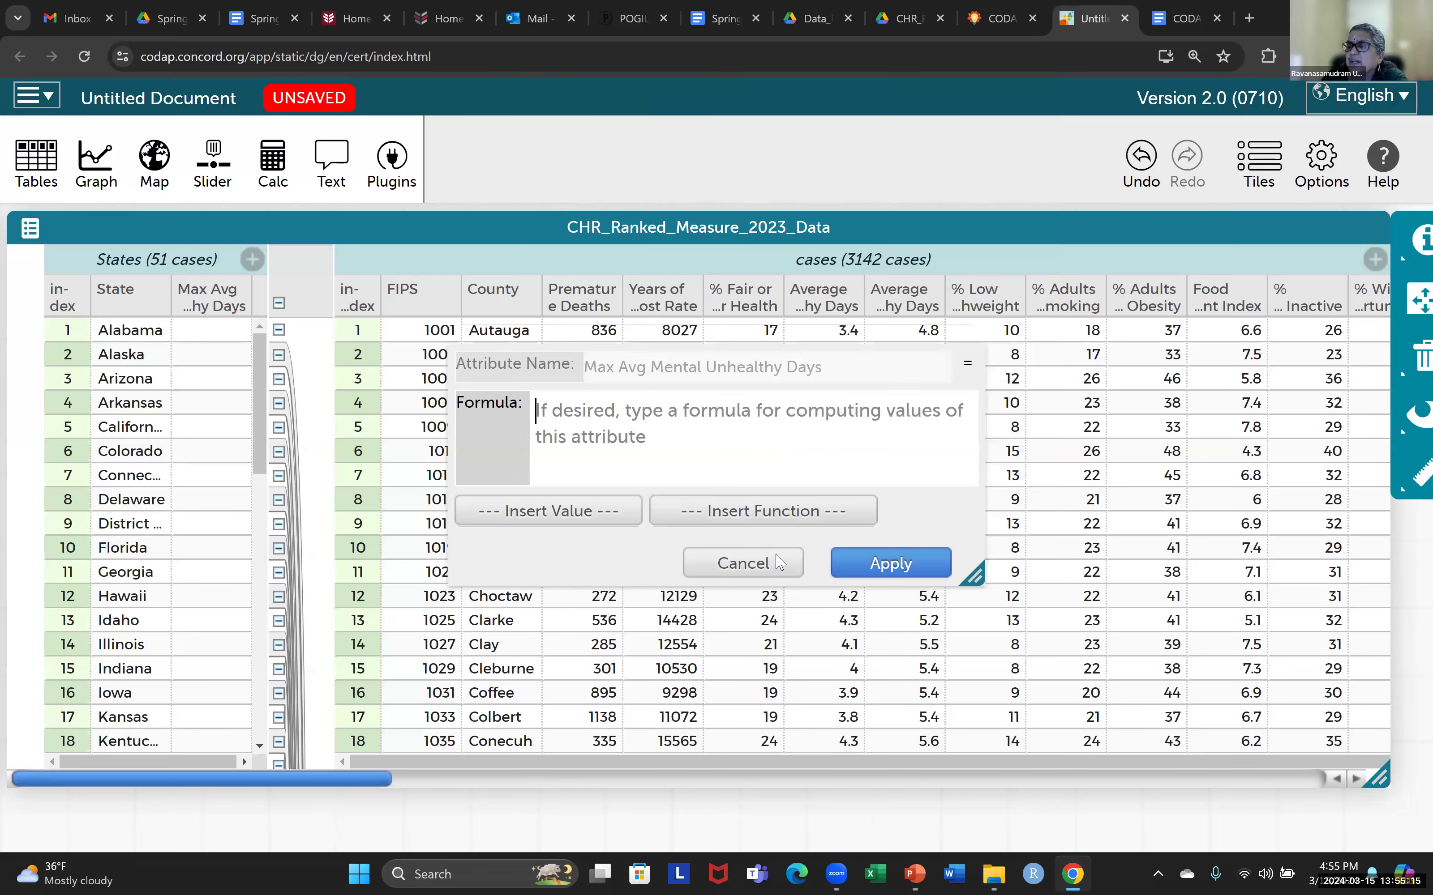
pyautogui.click(799, 524)
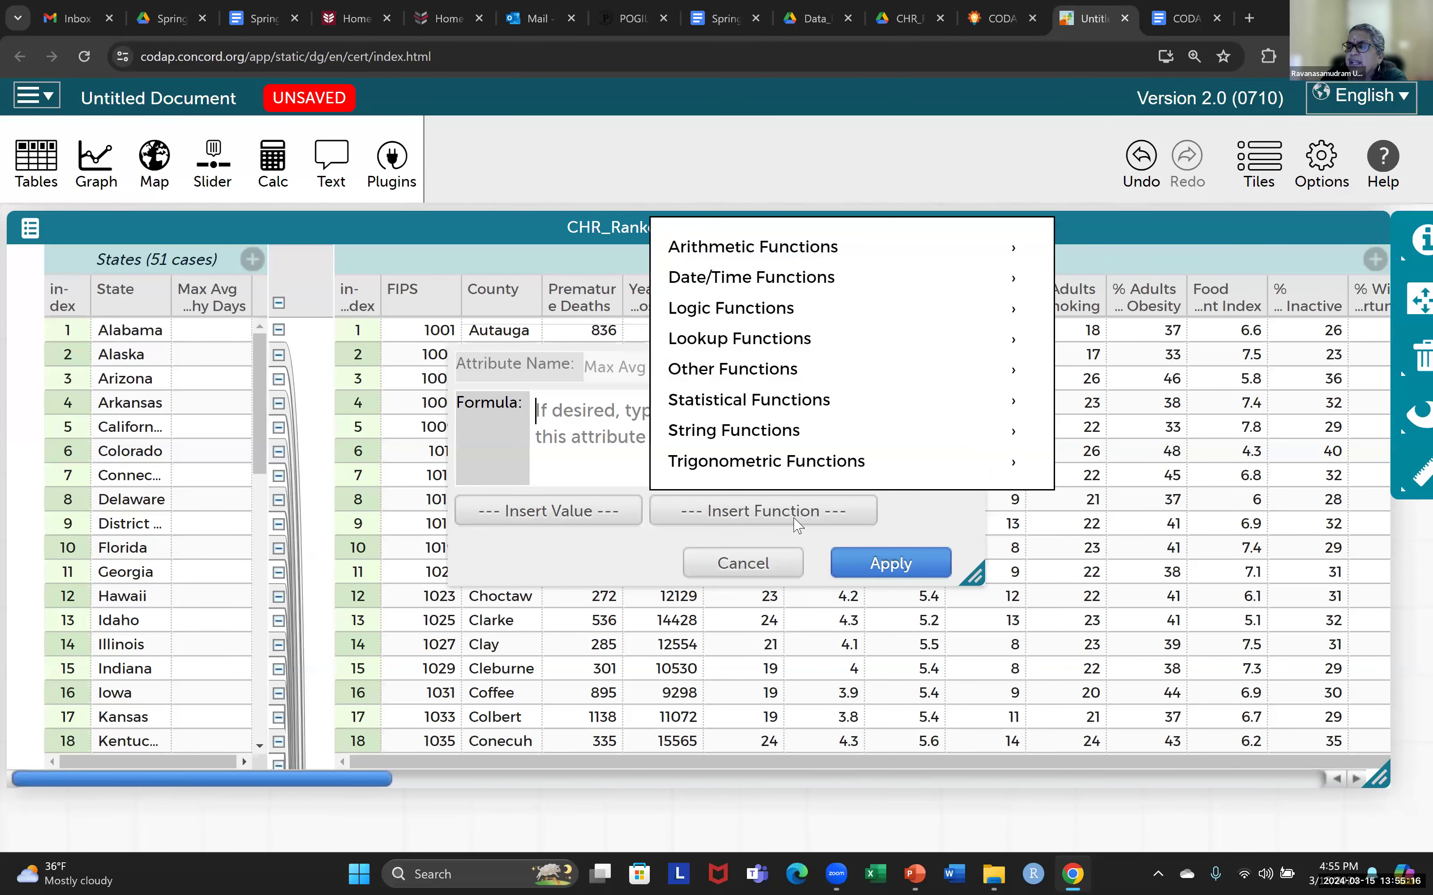
pyautogui.click(821, 280)
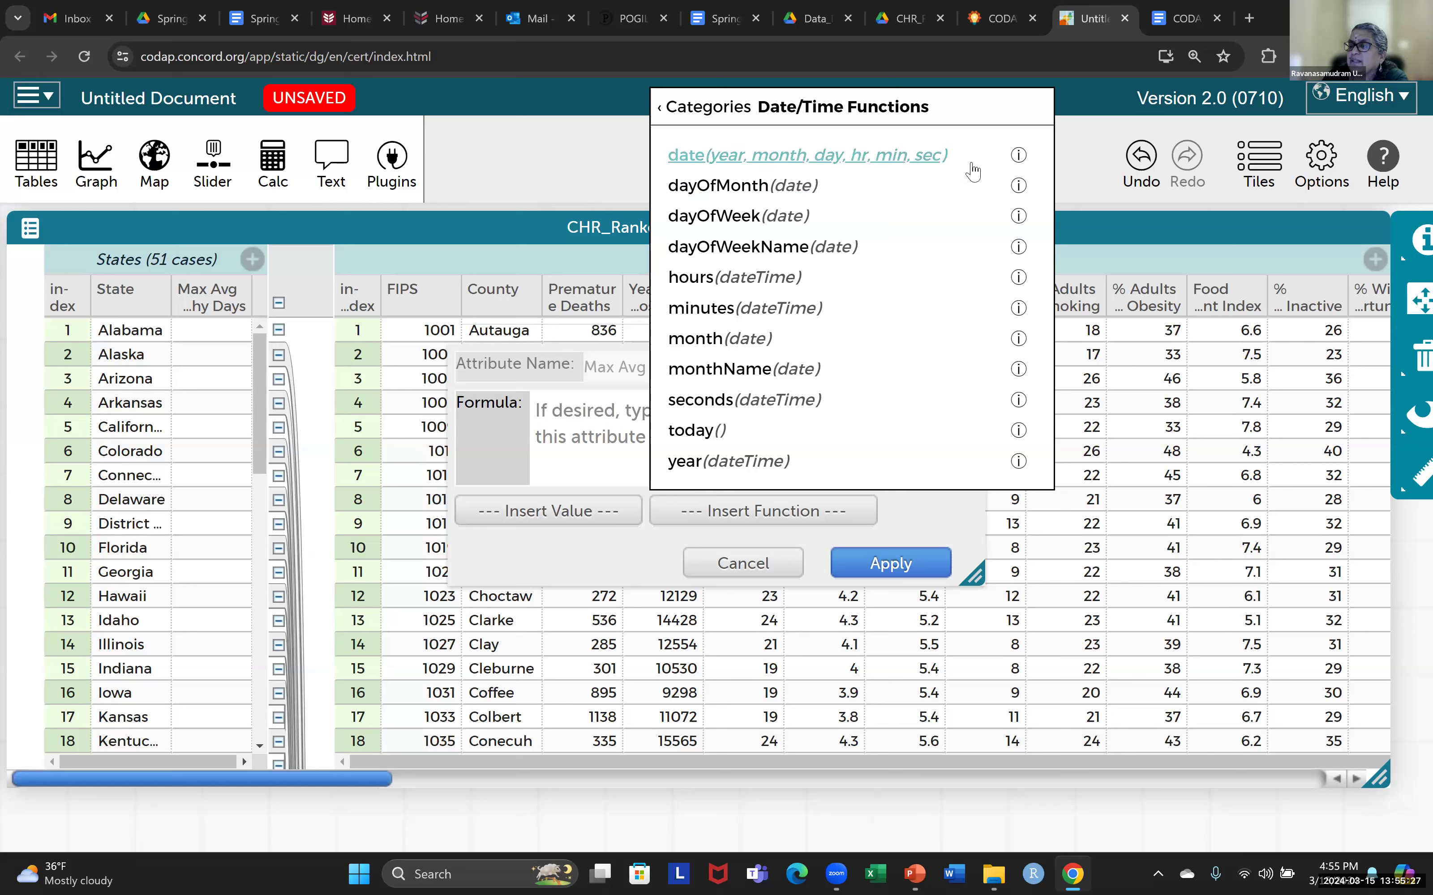
pyautogui.click(923, 520)
pyautogui.click(797, 514)
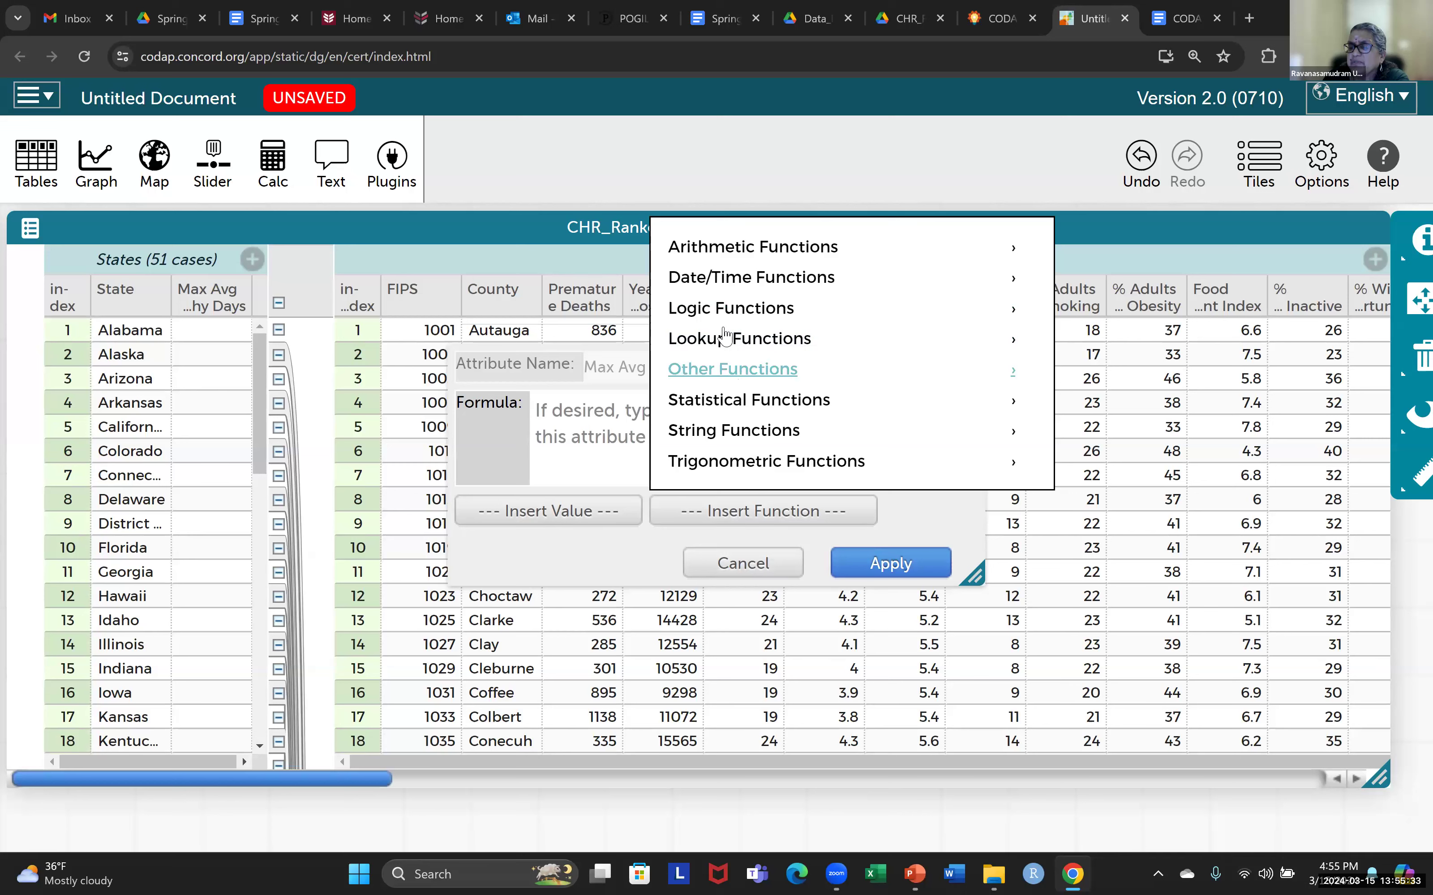
pyautogui.click(720, 409)
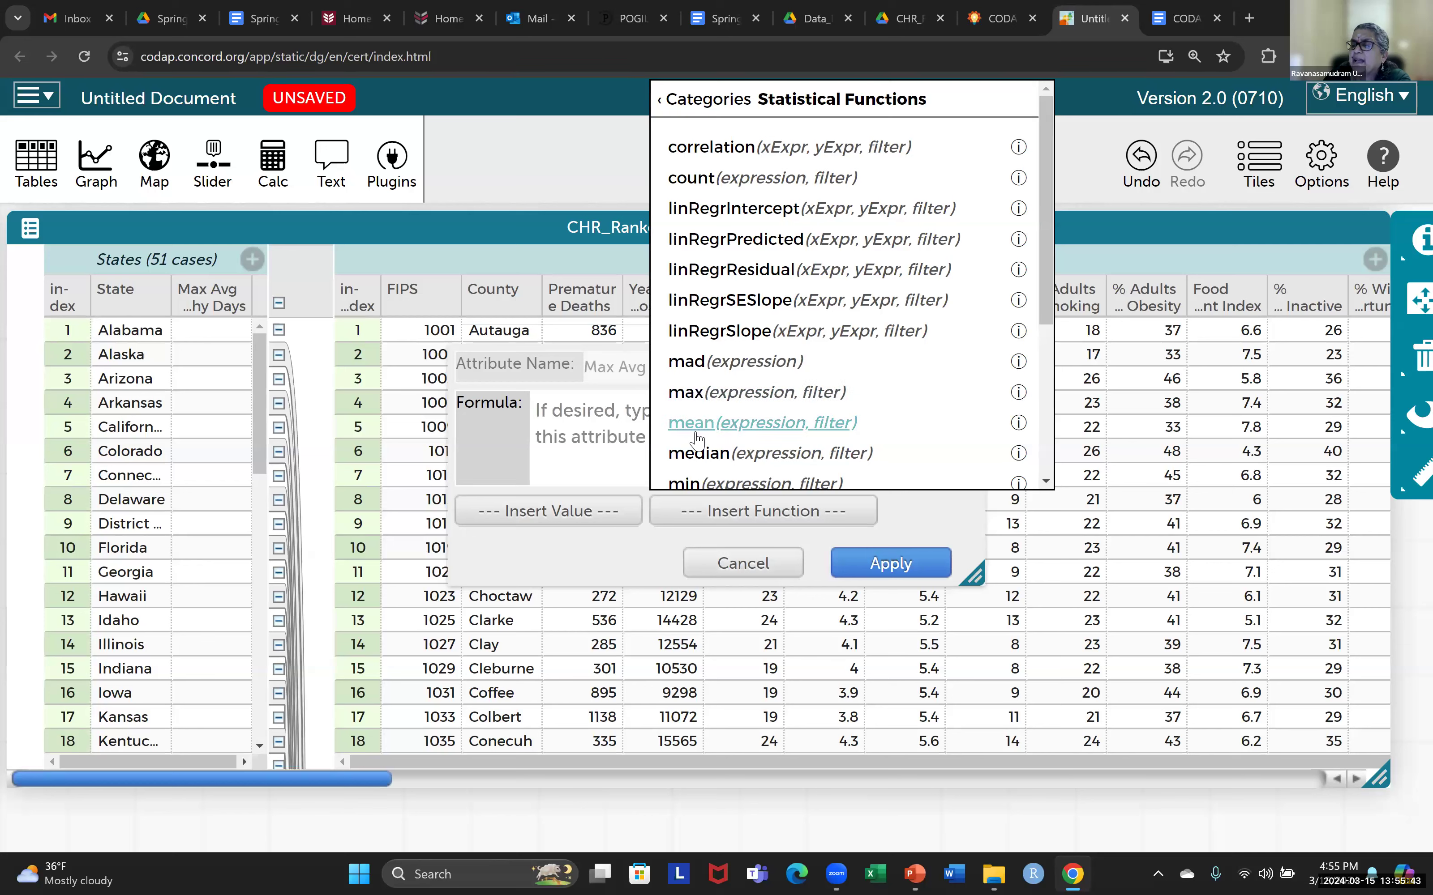
pyautogui.scroll(-3, 717, 438)
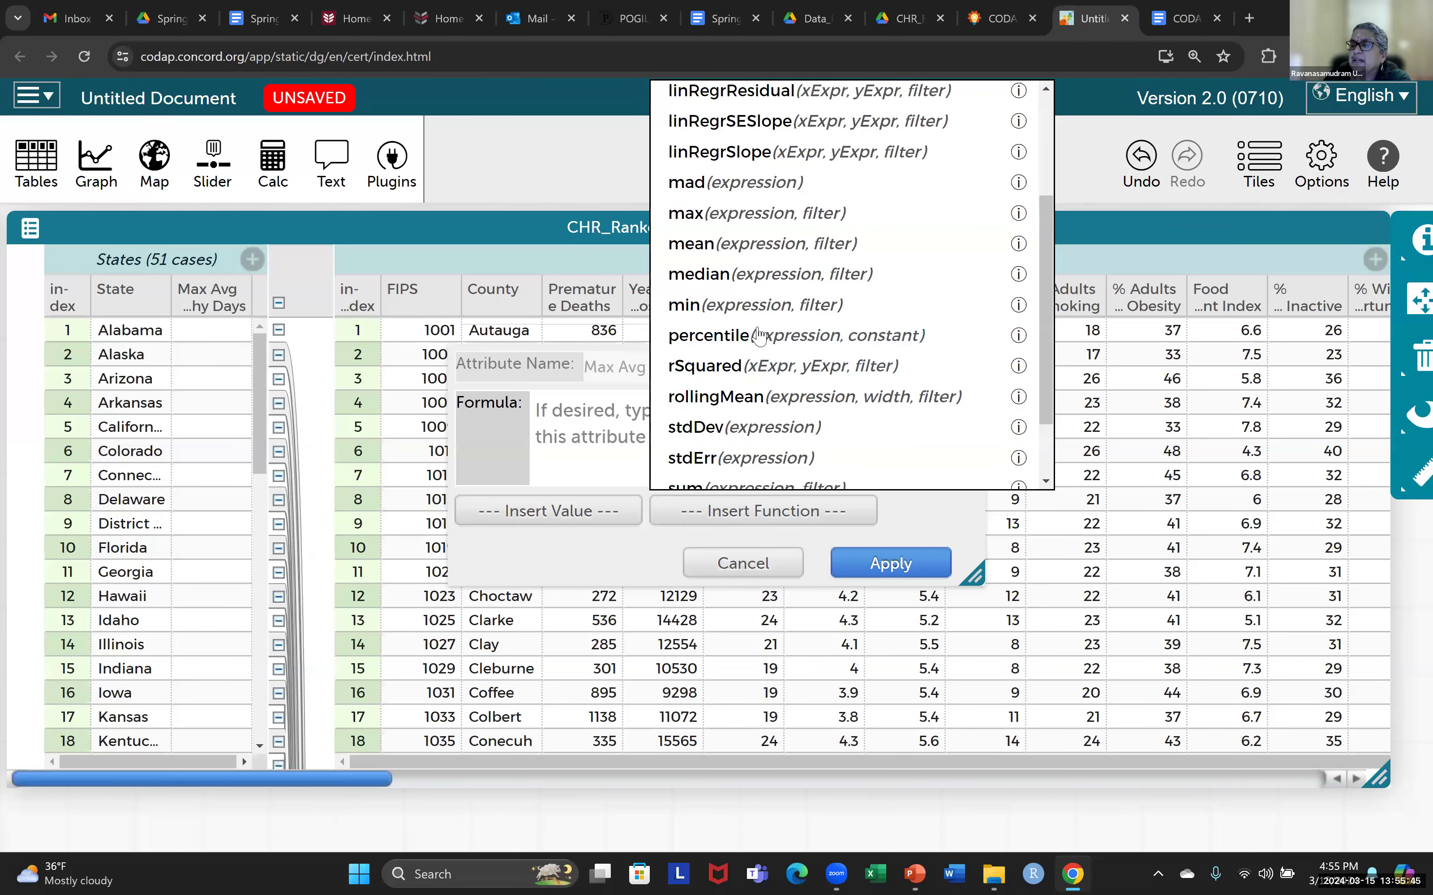
pyautogui.scroll(-2, 769, 394)
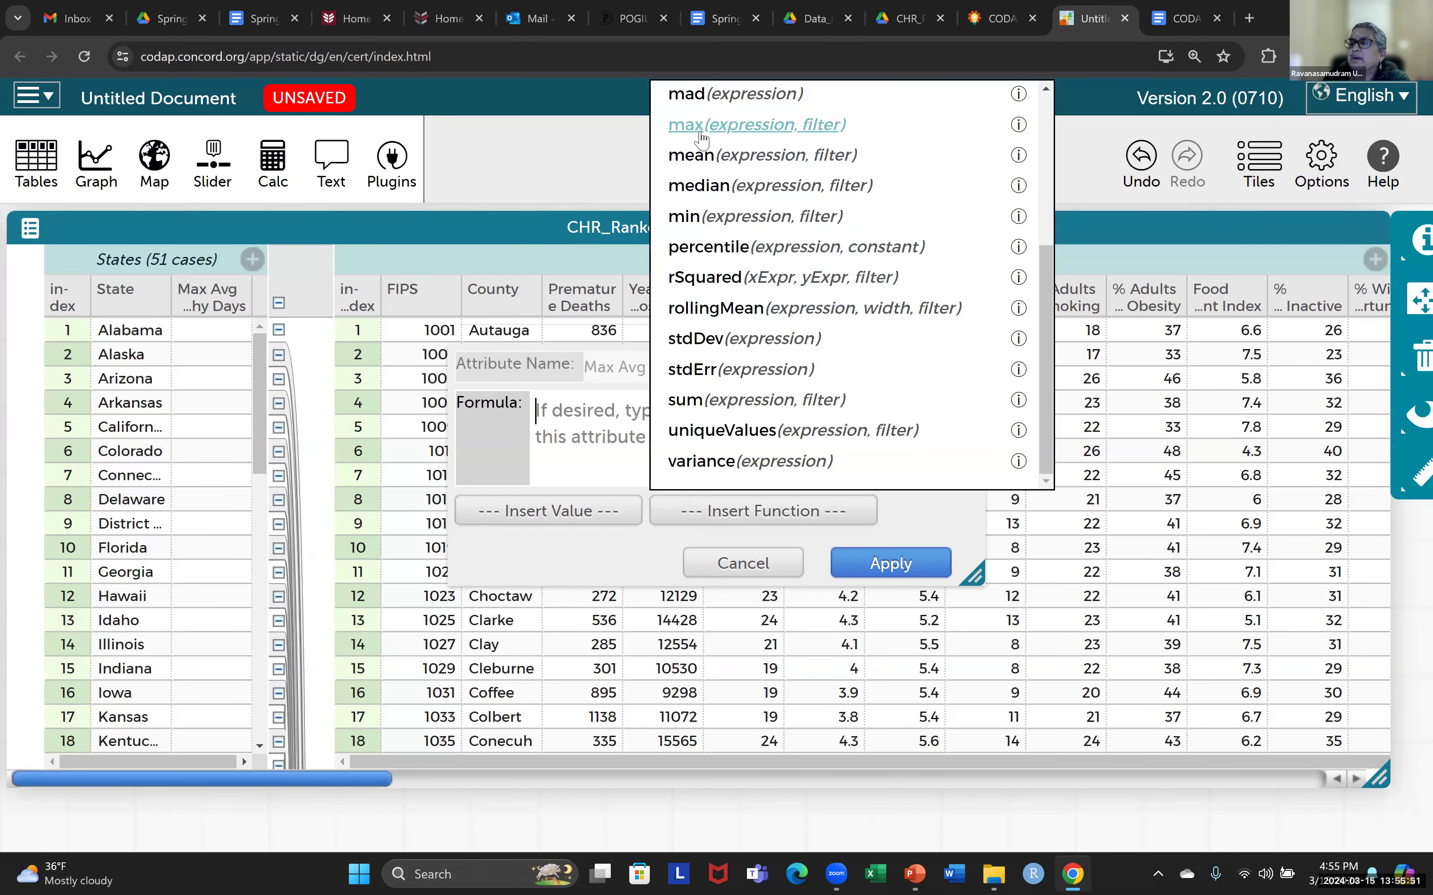
pyautogui.scroll(1, 734, 208)
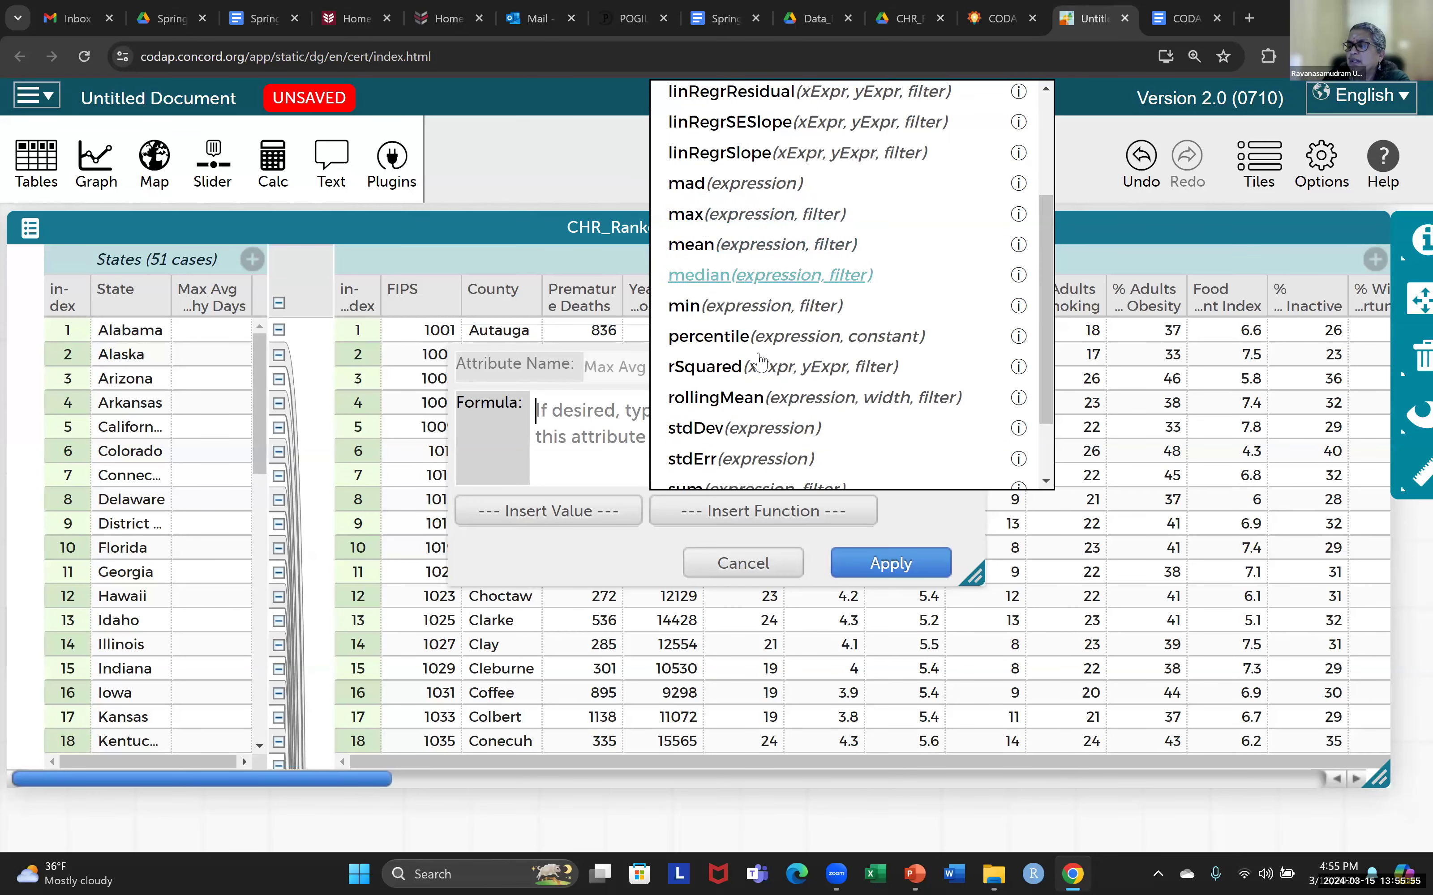
pyautogui.click(626, 564)
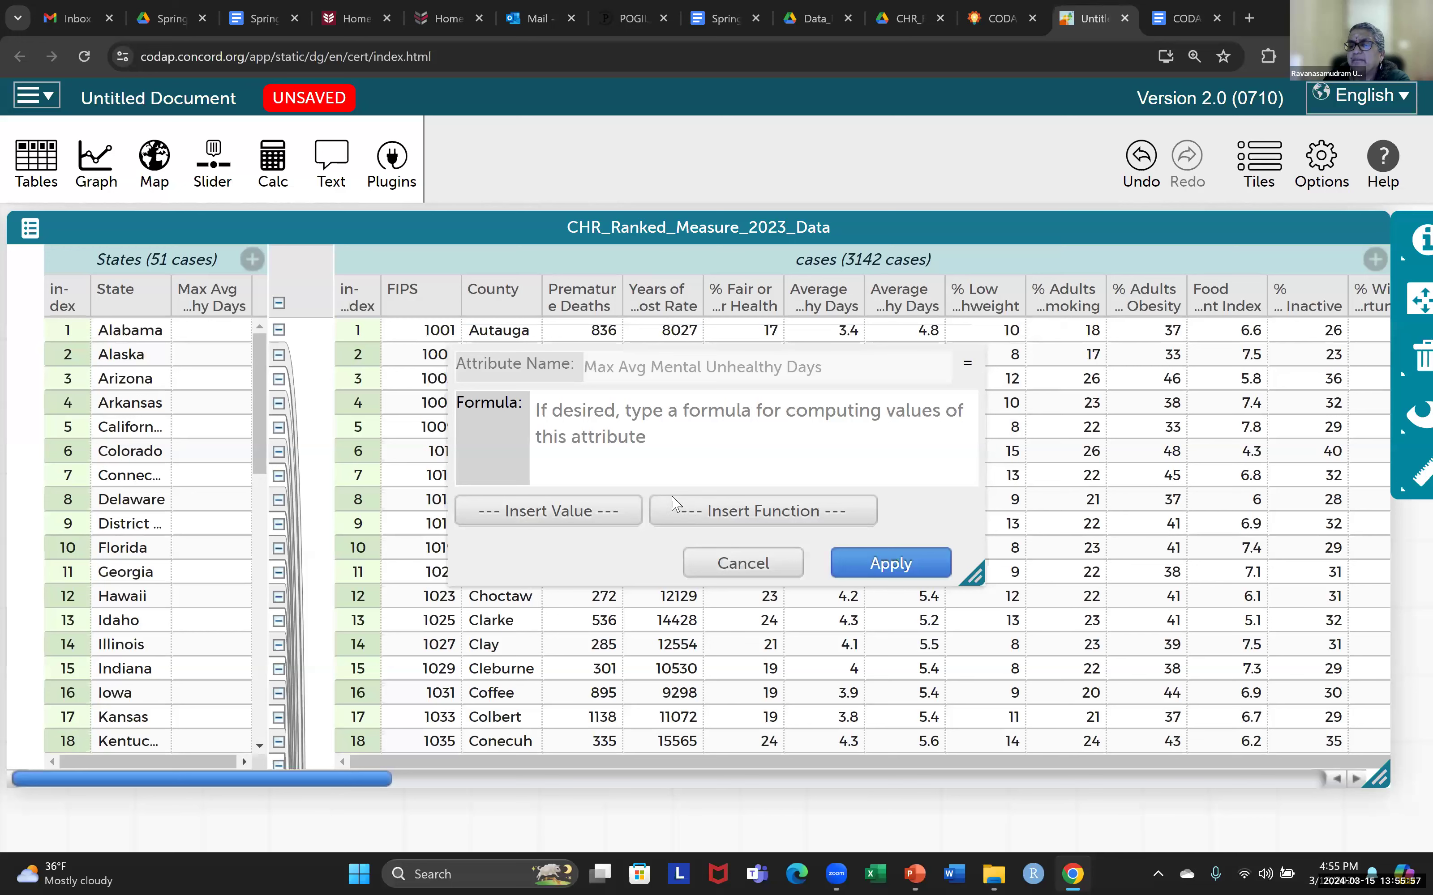
pyautogui.click(794, 566)
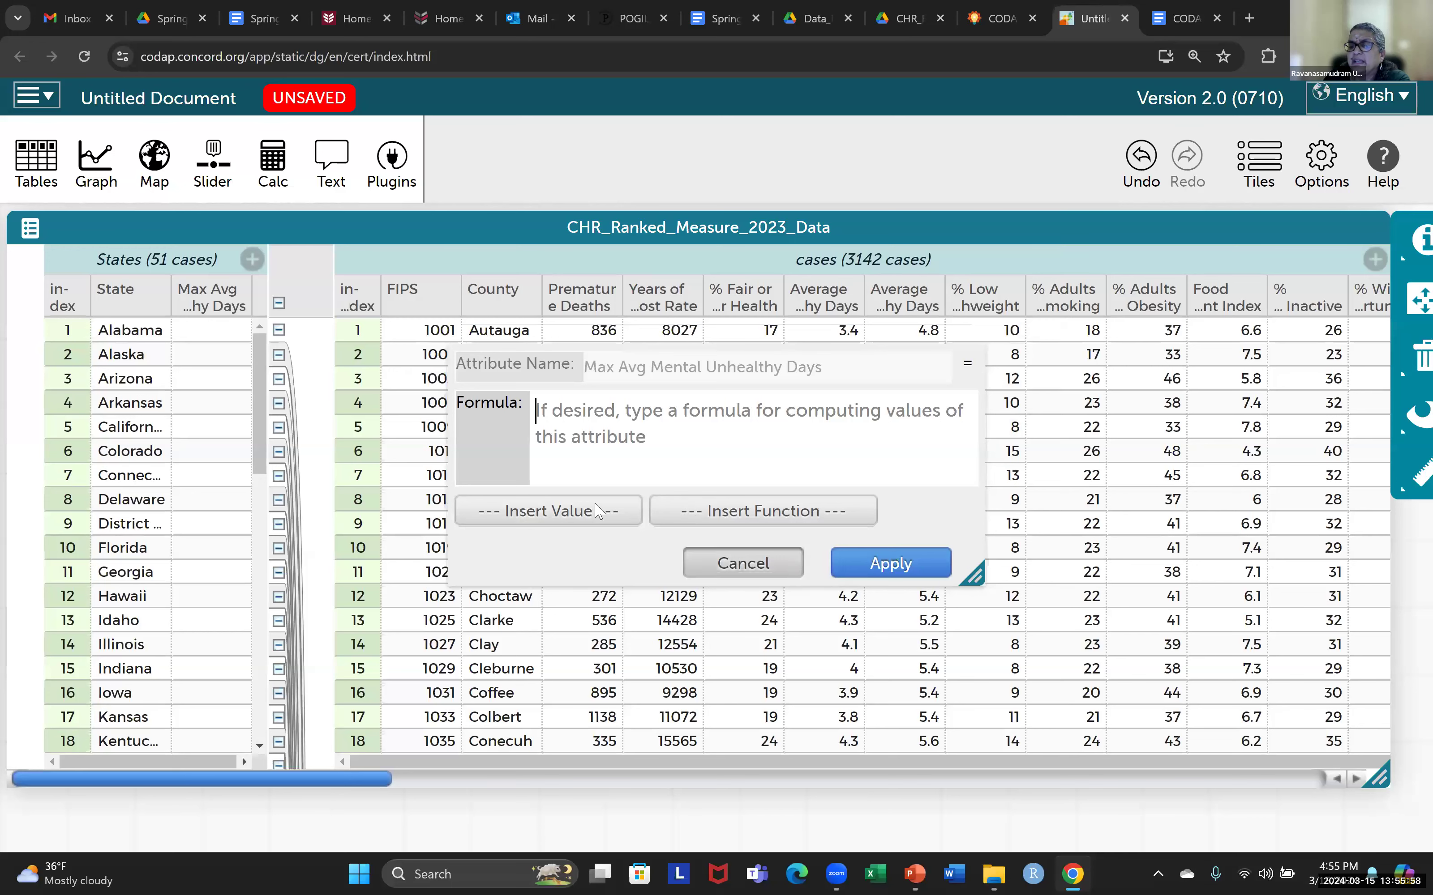
# Open the formula editor for Max Avg Mental Unhealthy Days and insert the statistical function max(expression, filter)
pyautogui.click(215, 309)
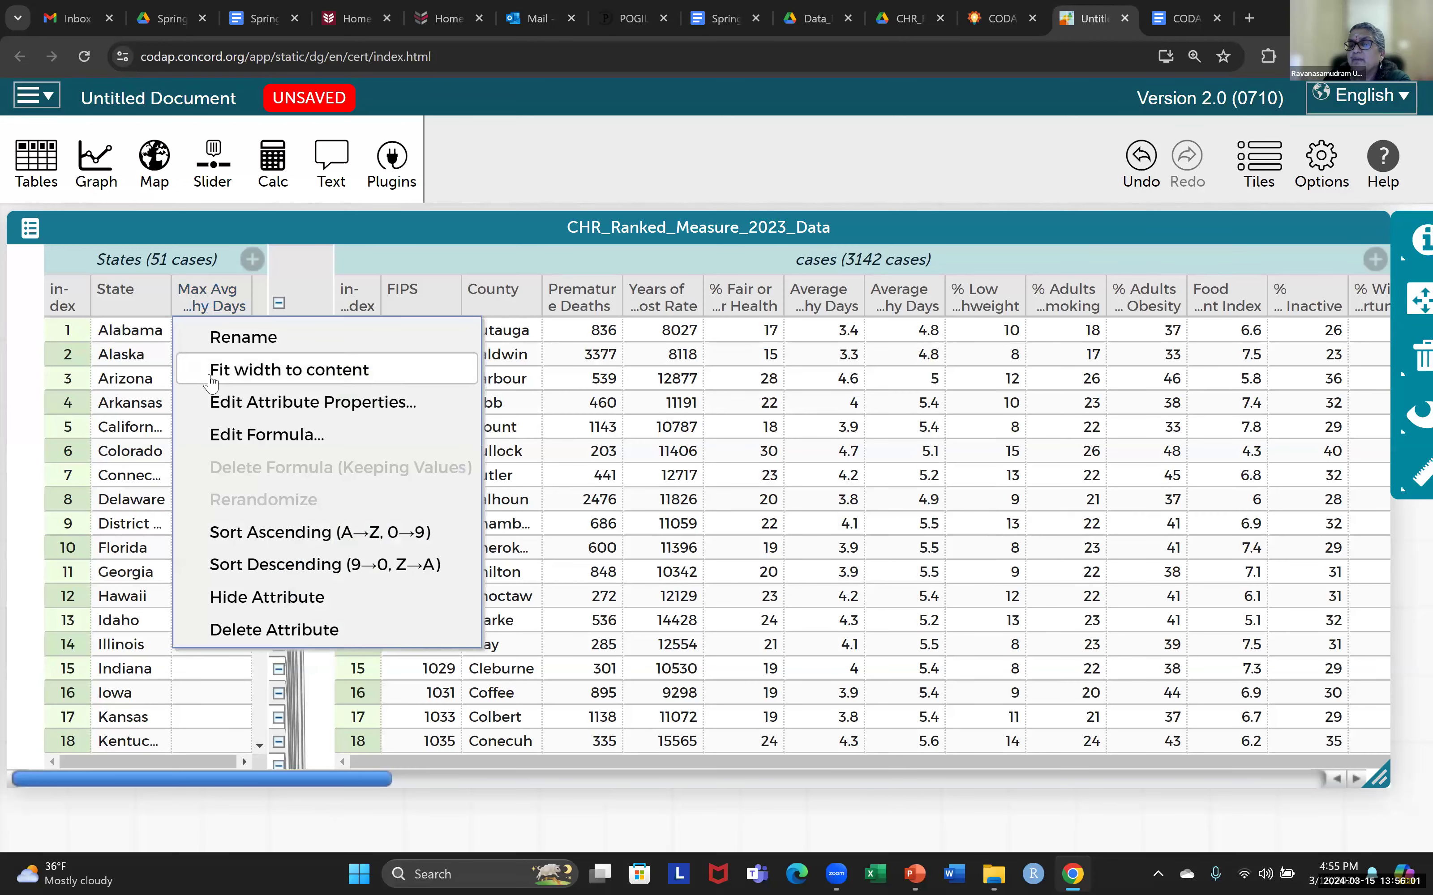
pyautogui.click(237, 434)
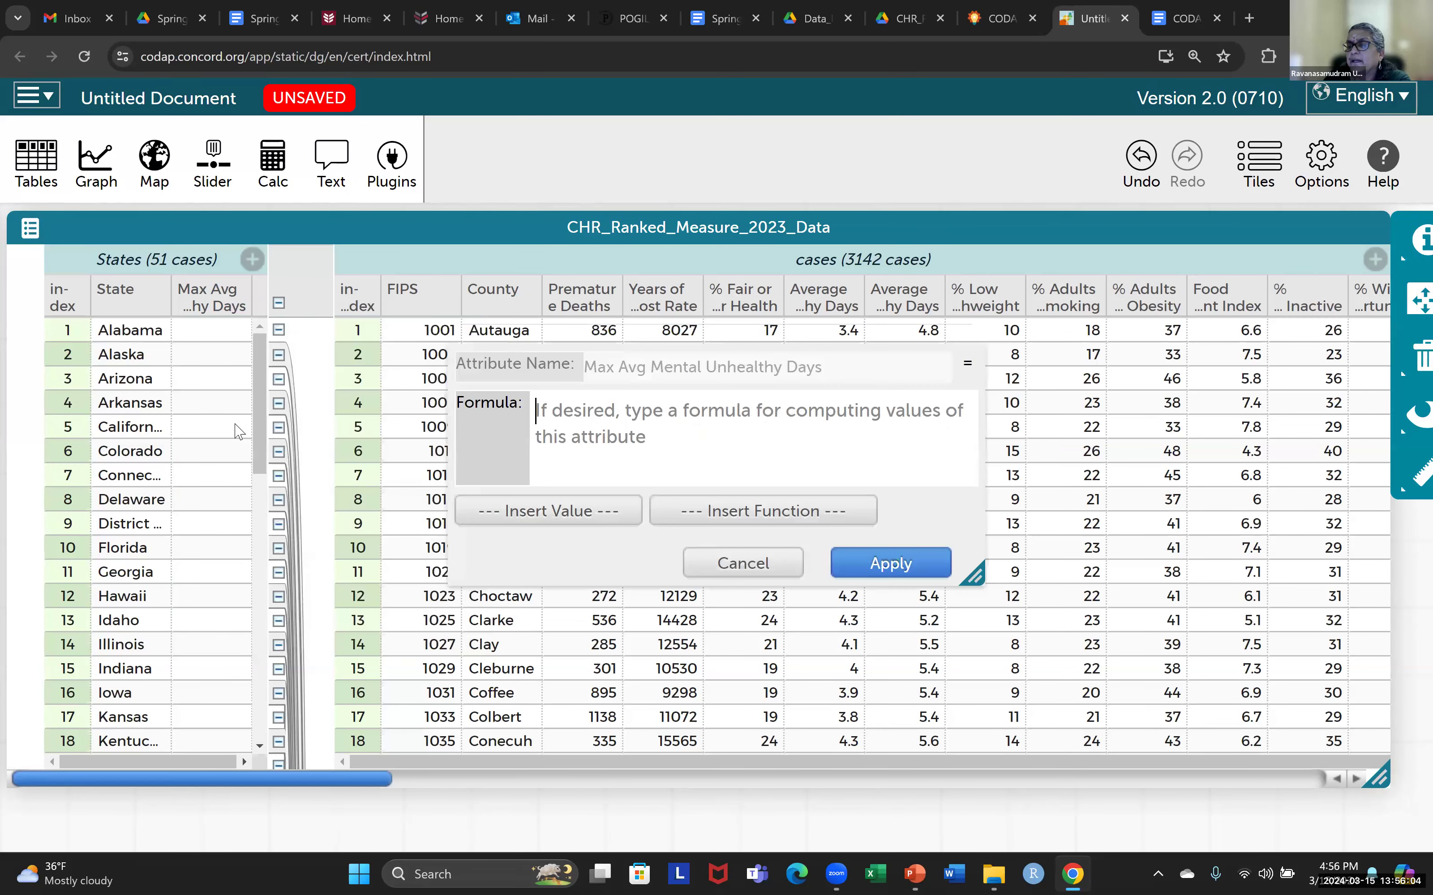
pyautogui.click(732, 520)
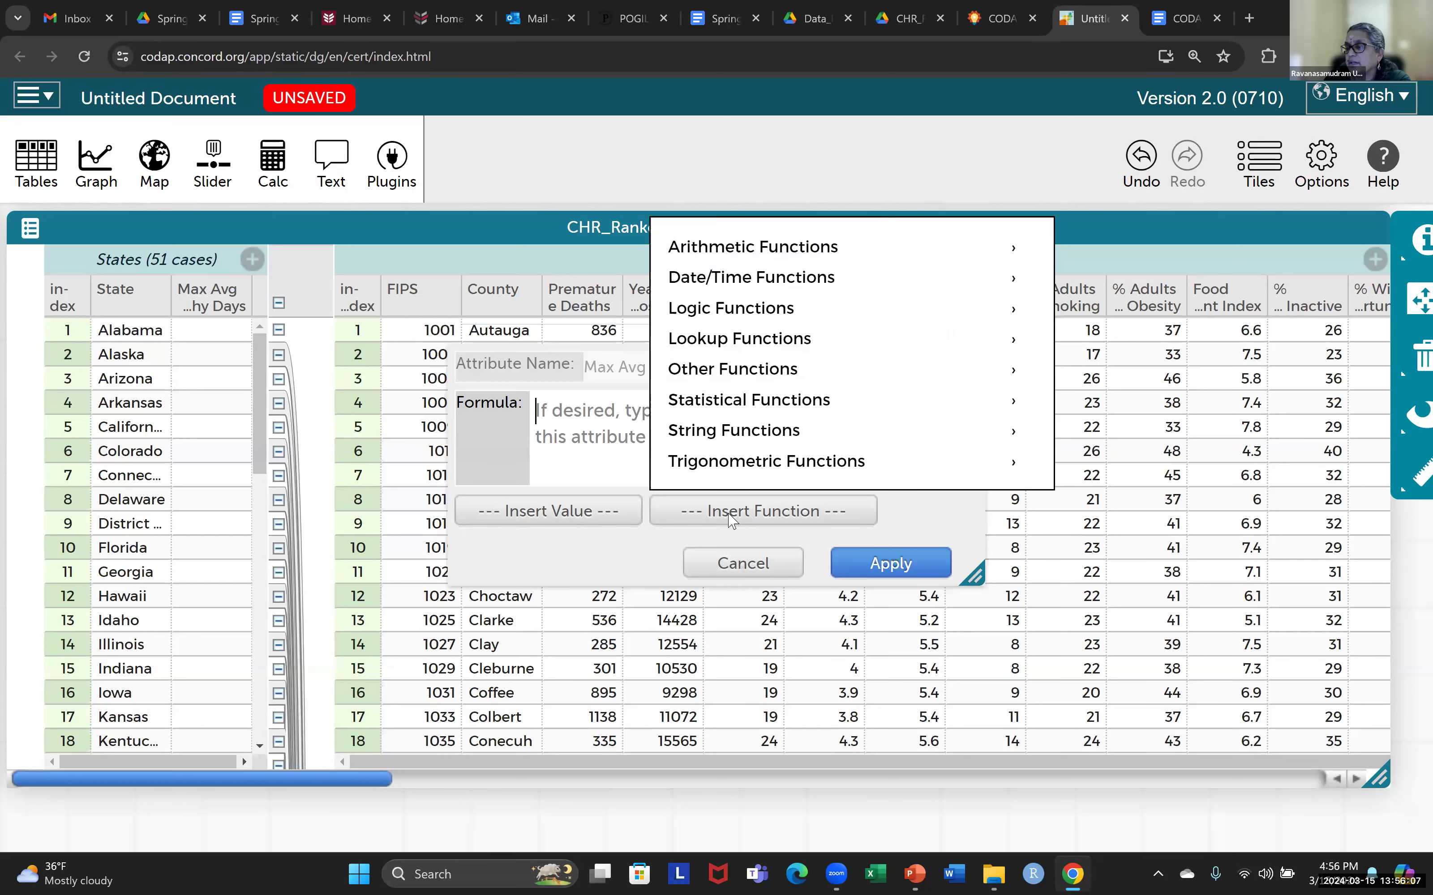
pyautogui.click(741, 405)
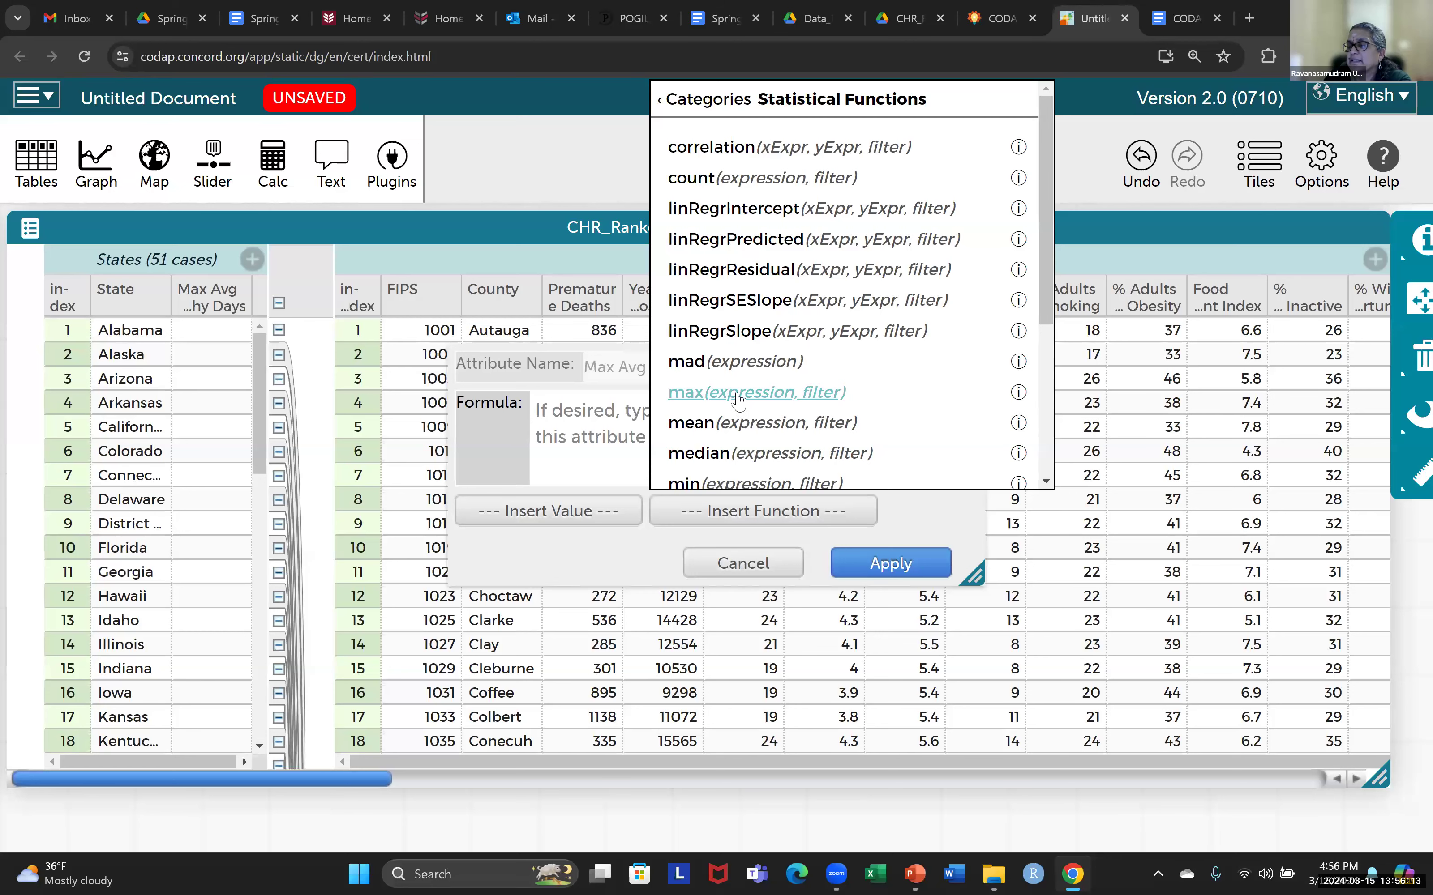
pyautogui.click(737, 402)
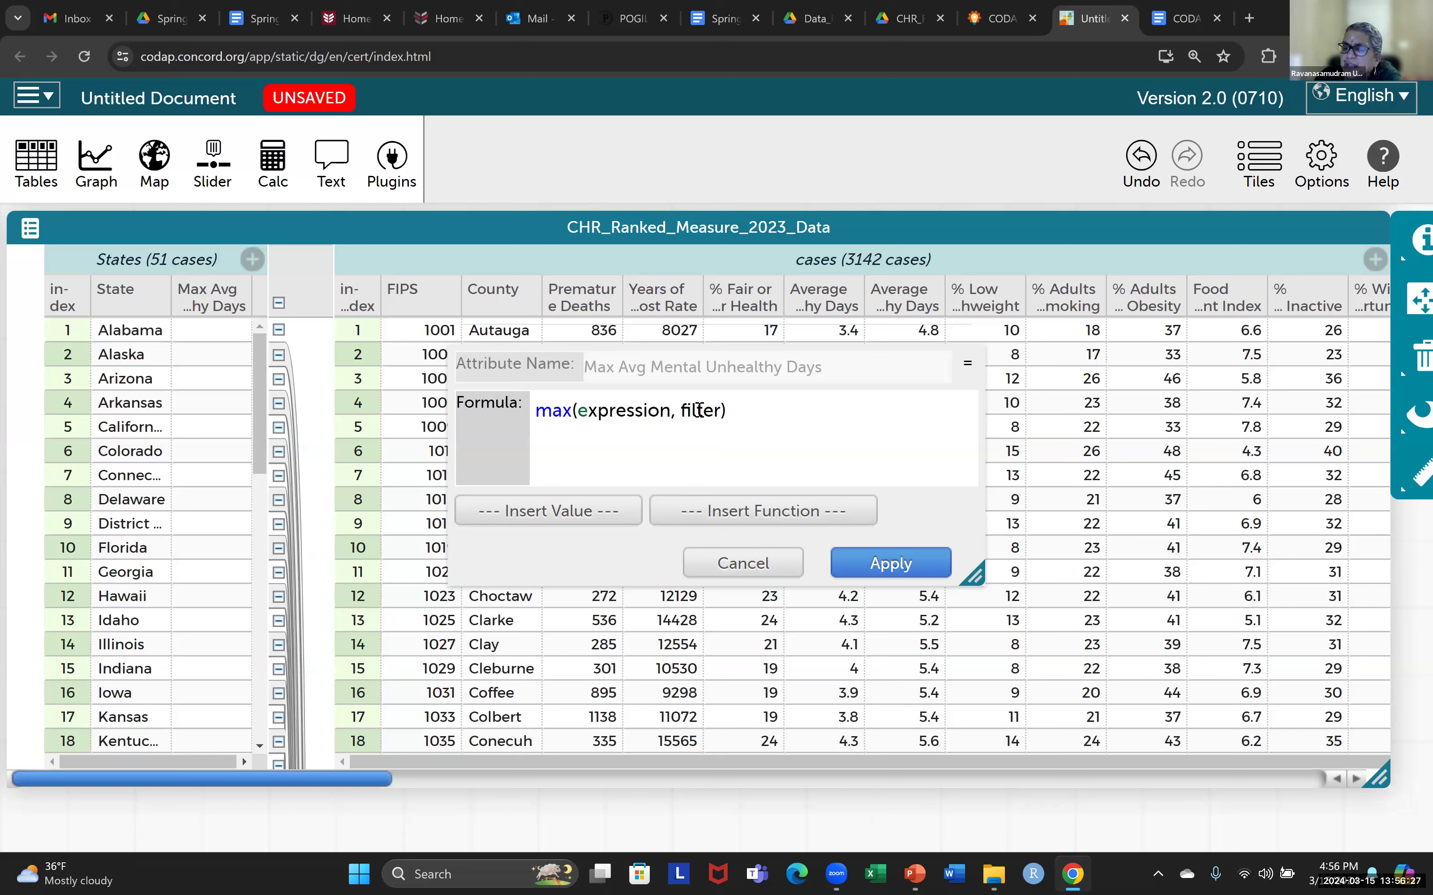
# Remove the filter argument and its comma from the max formula, leaving max(expression)
pyautogui.moveTo(681, 410); pyautogui.dragTo(722, 409)
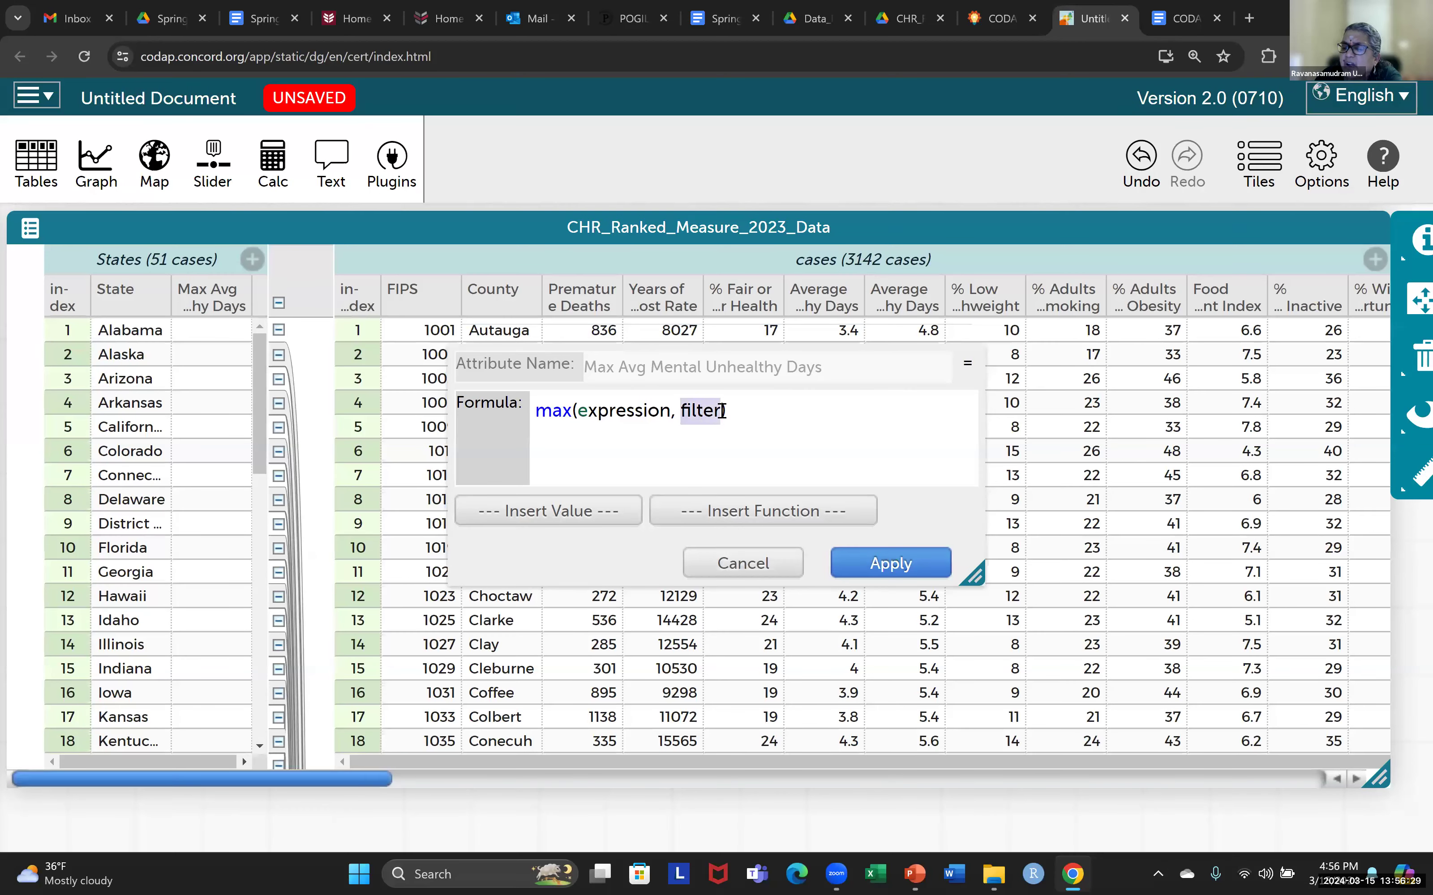
pyautogui.press('BackSpace')
pyautogui.press('BackSpace')
pyautogui.press('BackSpace')
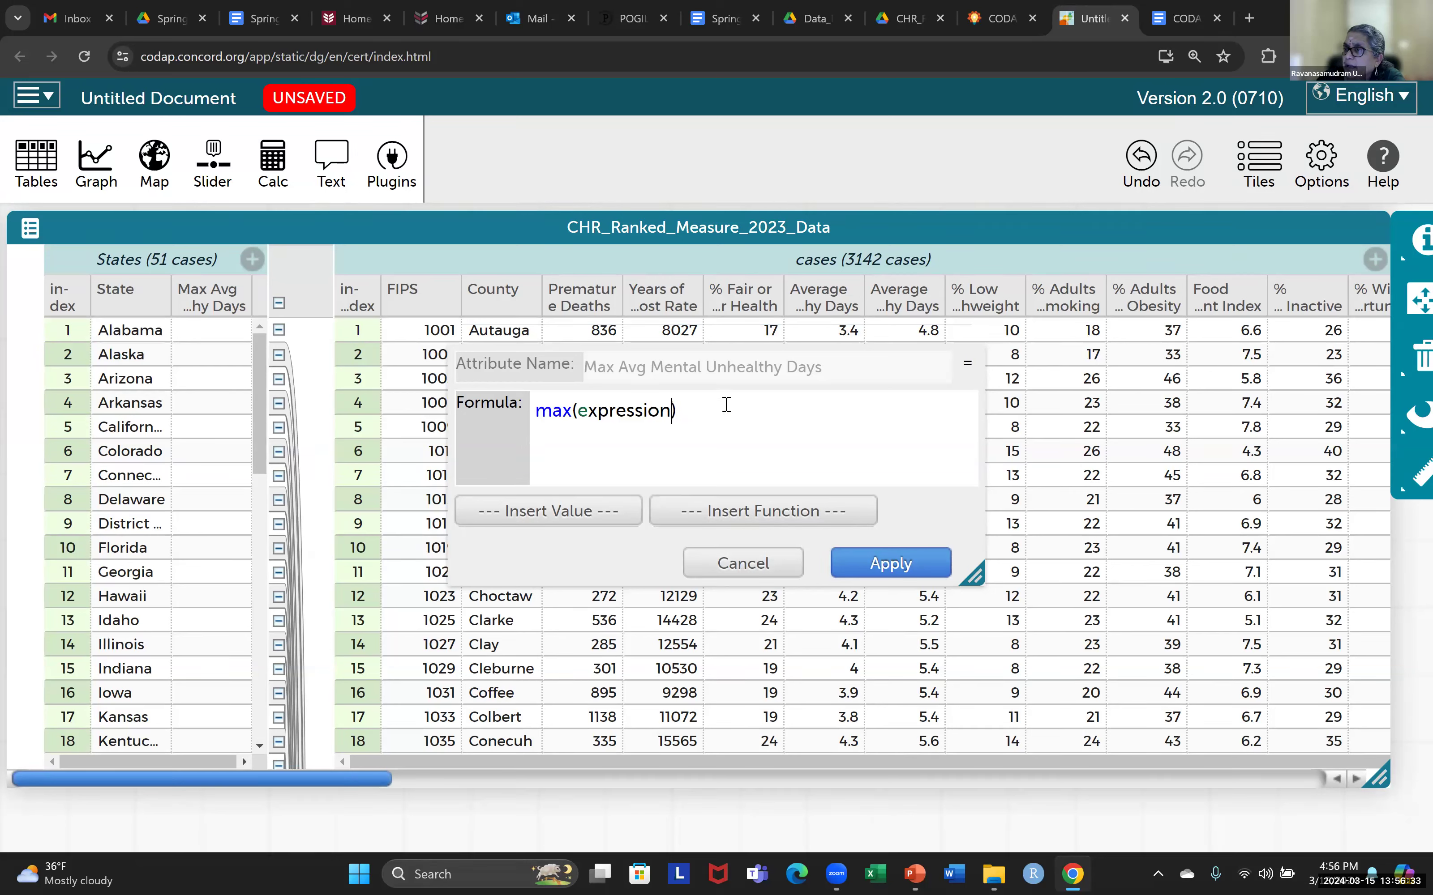
# Replace the expression placeholder inside max with the attribute Average Number of Mentally Unhealthy Days
pyautogui.moveTo(579, 409); pyautogui.dragTo(667, 422)
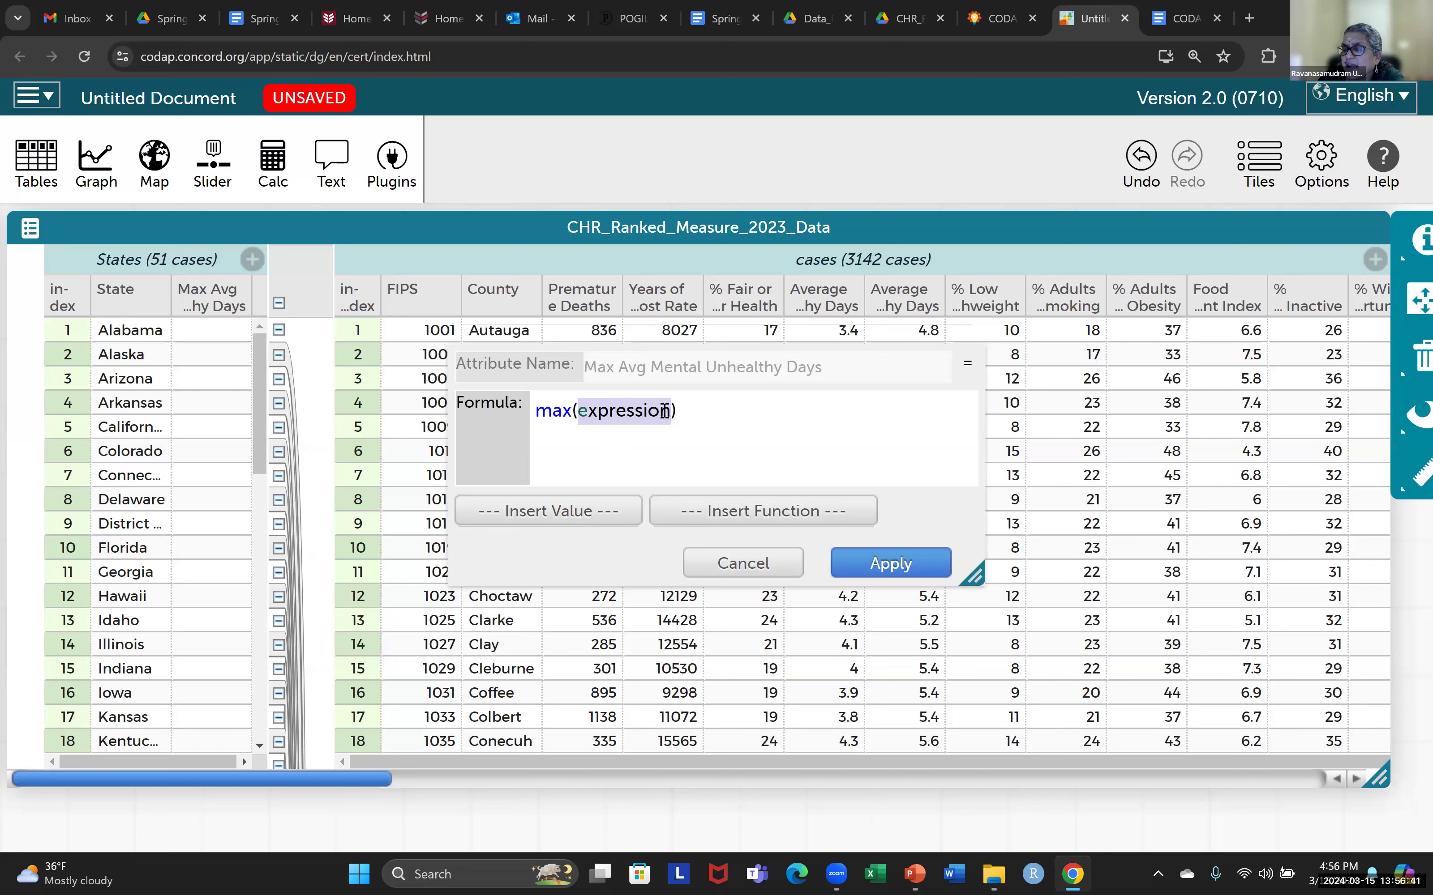
pyautogui.click(557, 516)
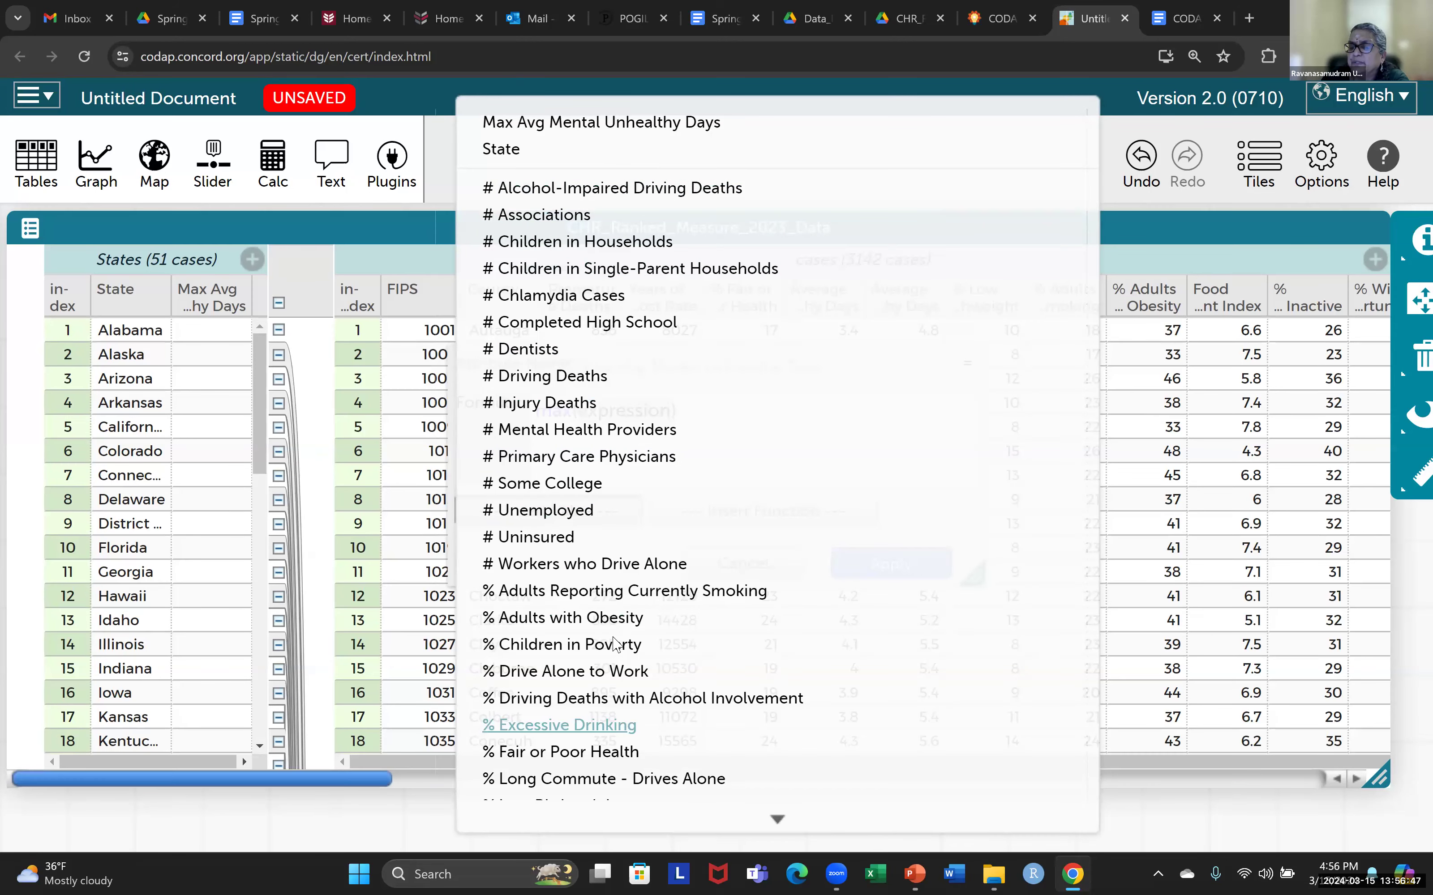
pyautogui.scroll(-3, 601, 590)
pyautogui.scroll(3, 601, 586)
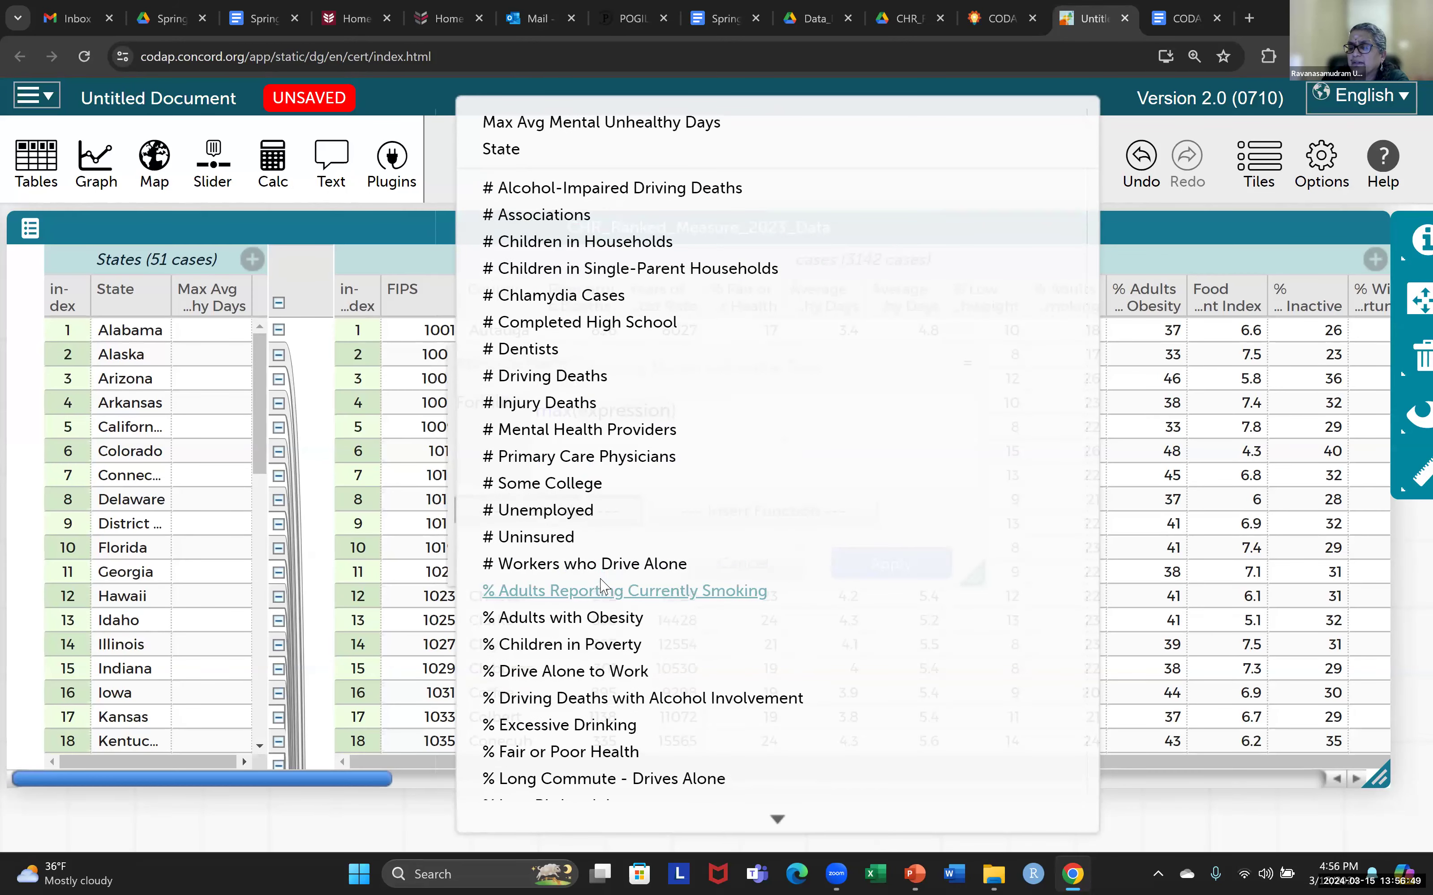
pyautogui.scroll(-5, 600, 589)
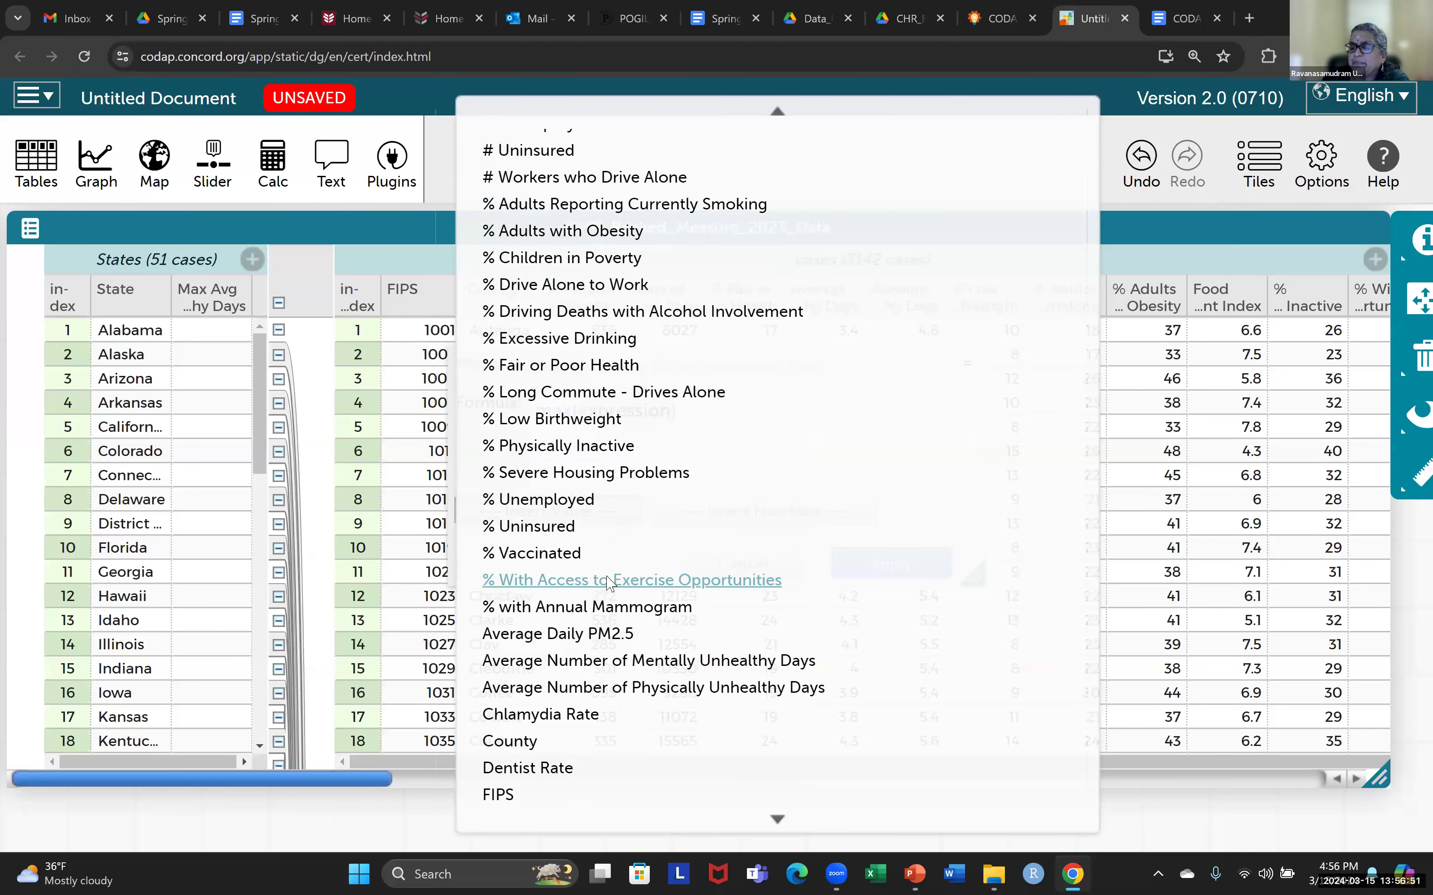
pyautogui.click(678, 663)
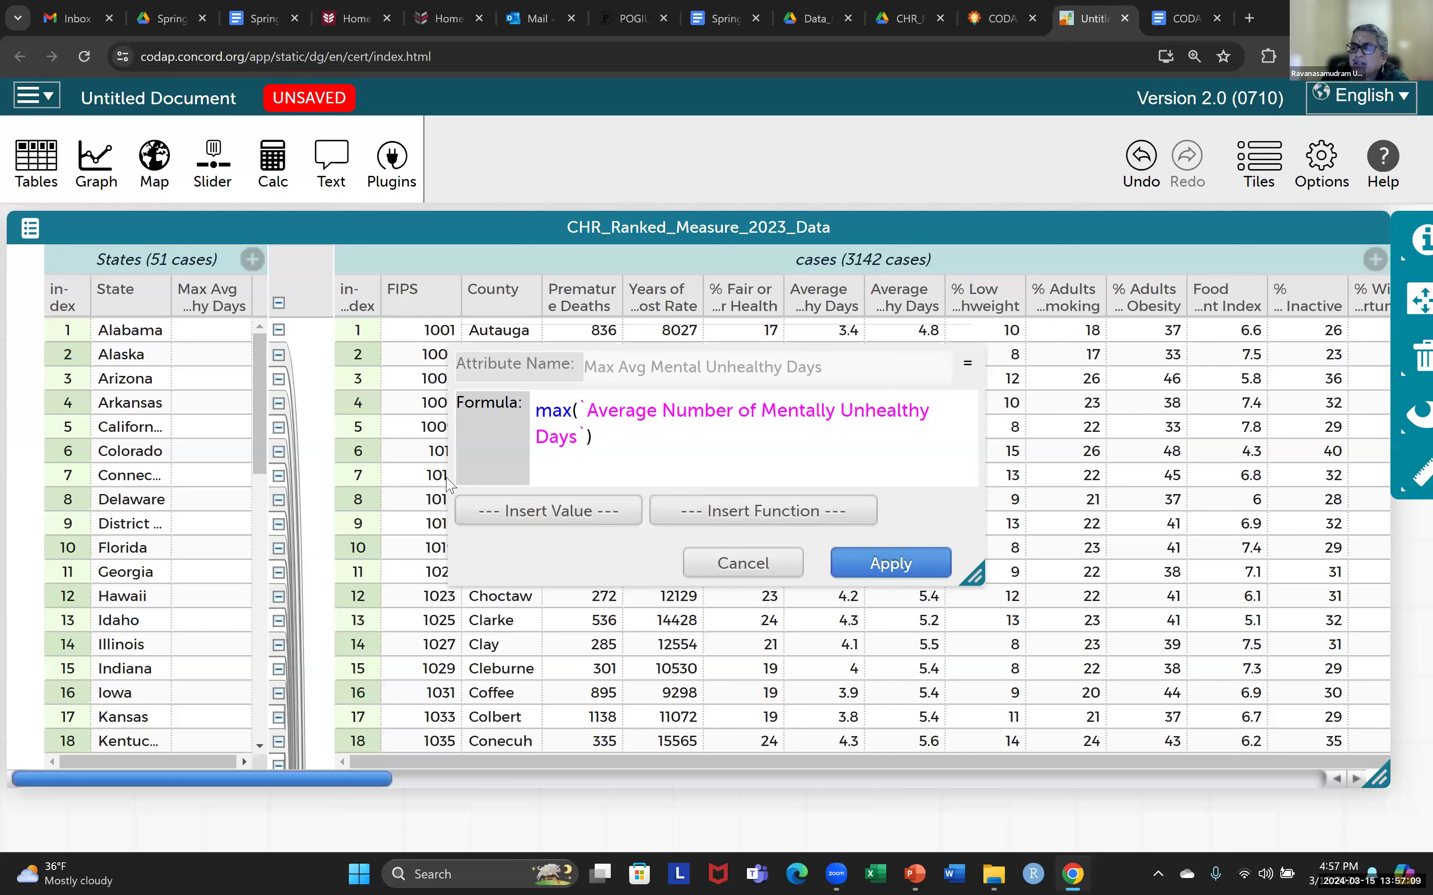
# Clear the argument of max, insert Average Number of Mentally Unhealthy Days again, and apply the formula
pyautogui.moveTo(587, 438); pyautogui.dragTo(581, 416)
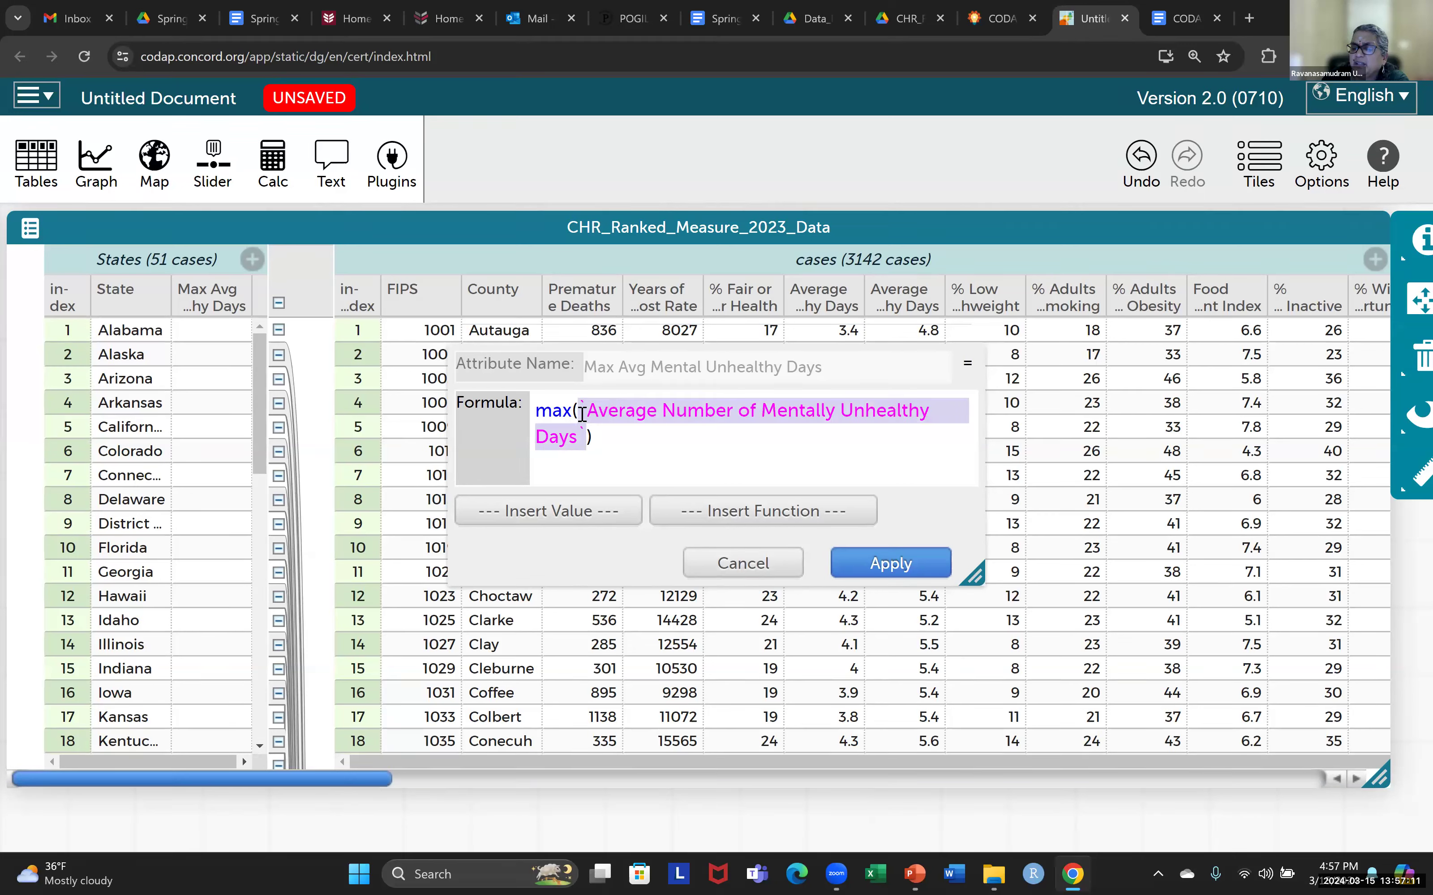
pyautogui.press('BackSpace')
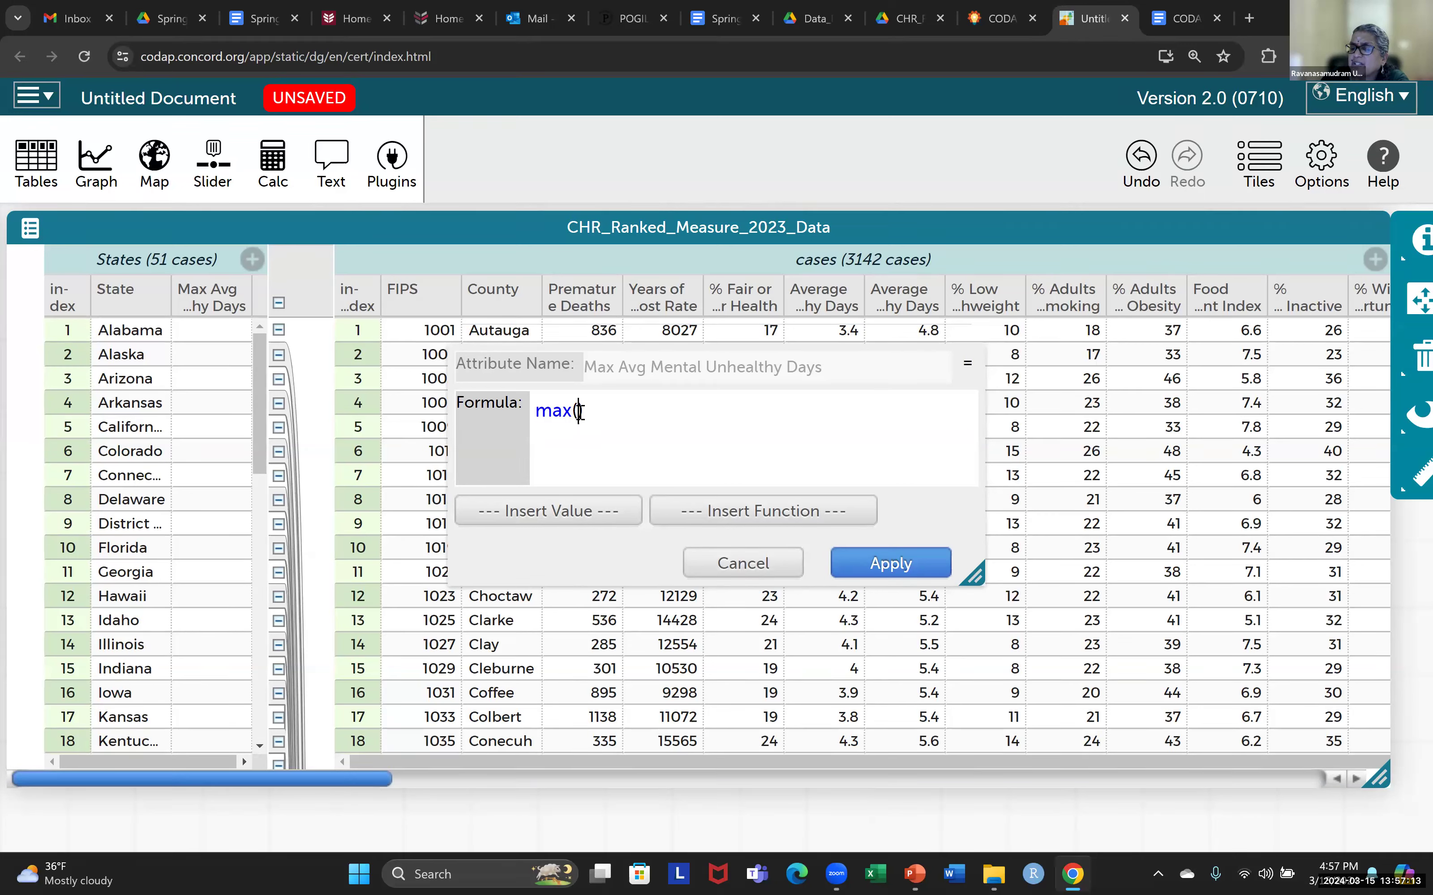
pyautogui.click(567, 519)
pyautogui.scroll(-6, 616, 719)
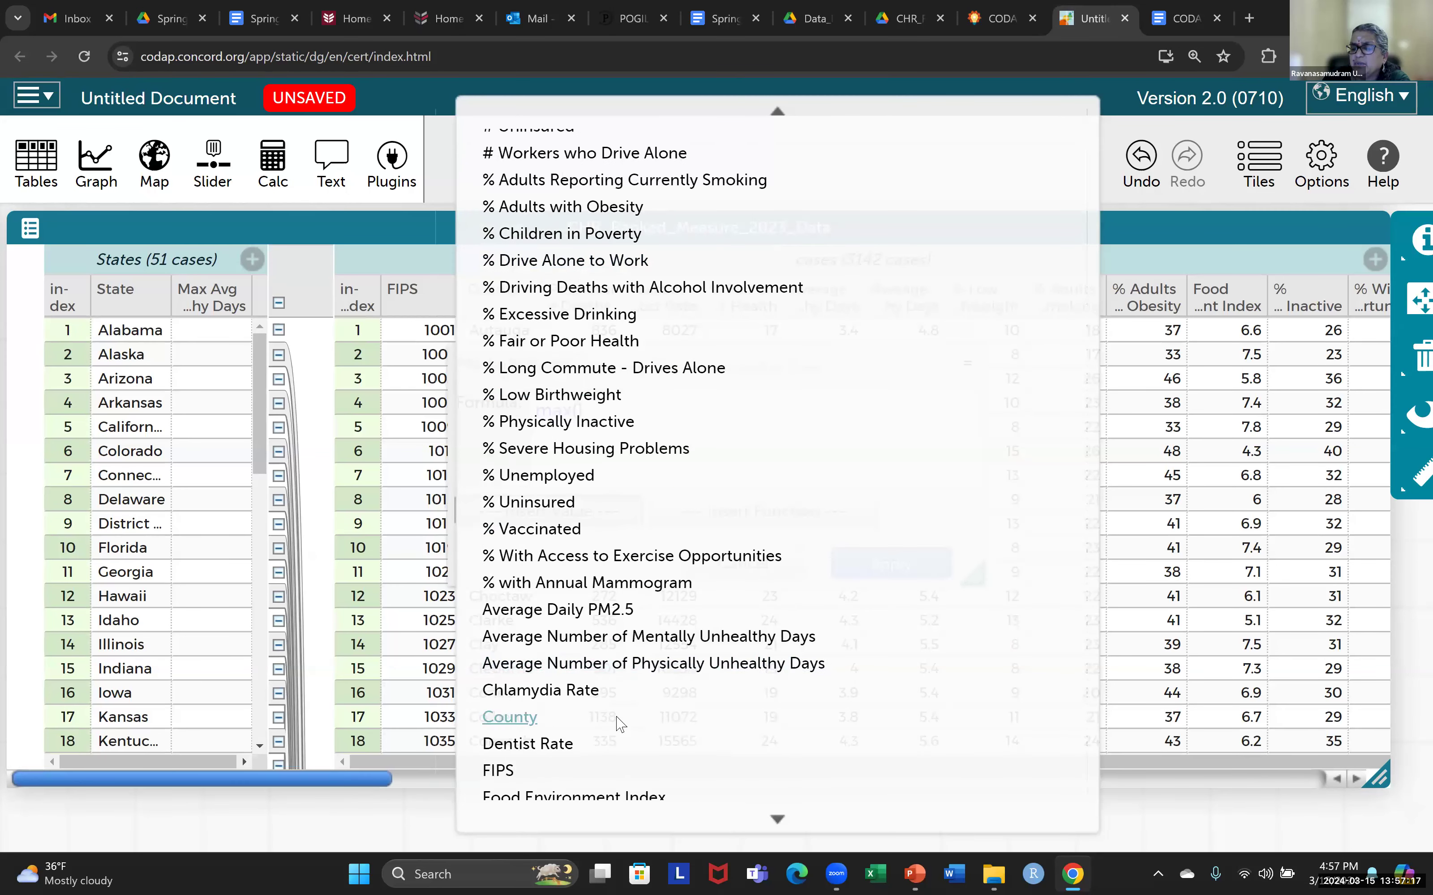
pyautogui.click(630, 637)
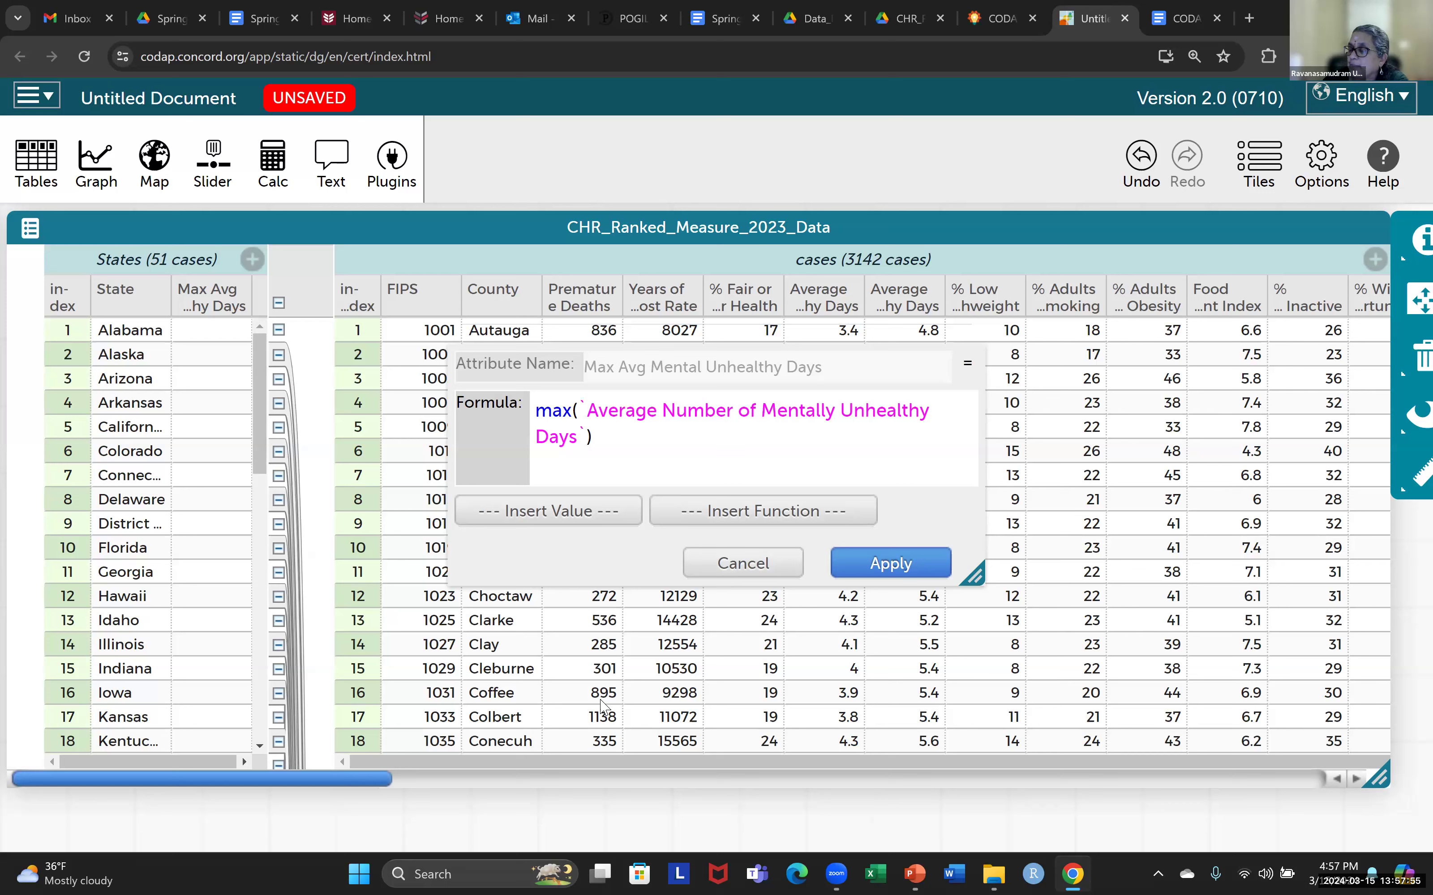
pyautogui.click(851, 572)
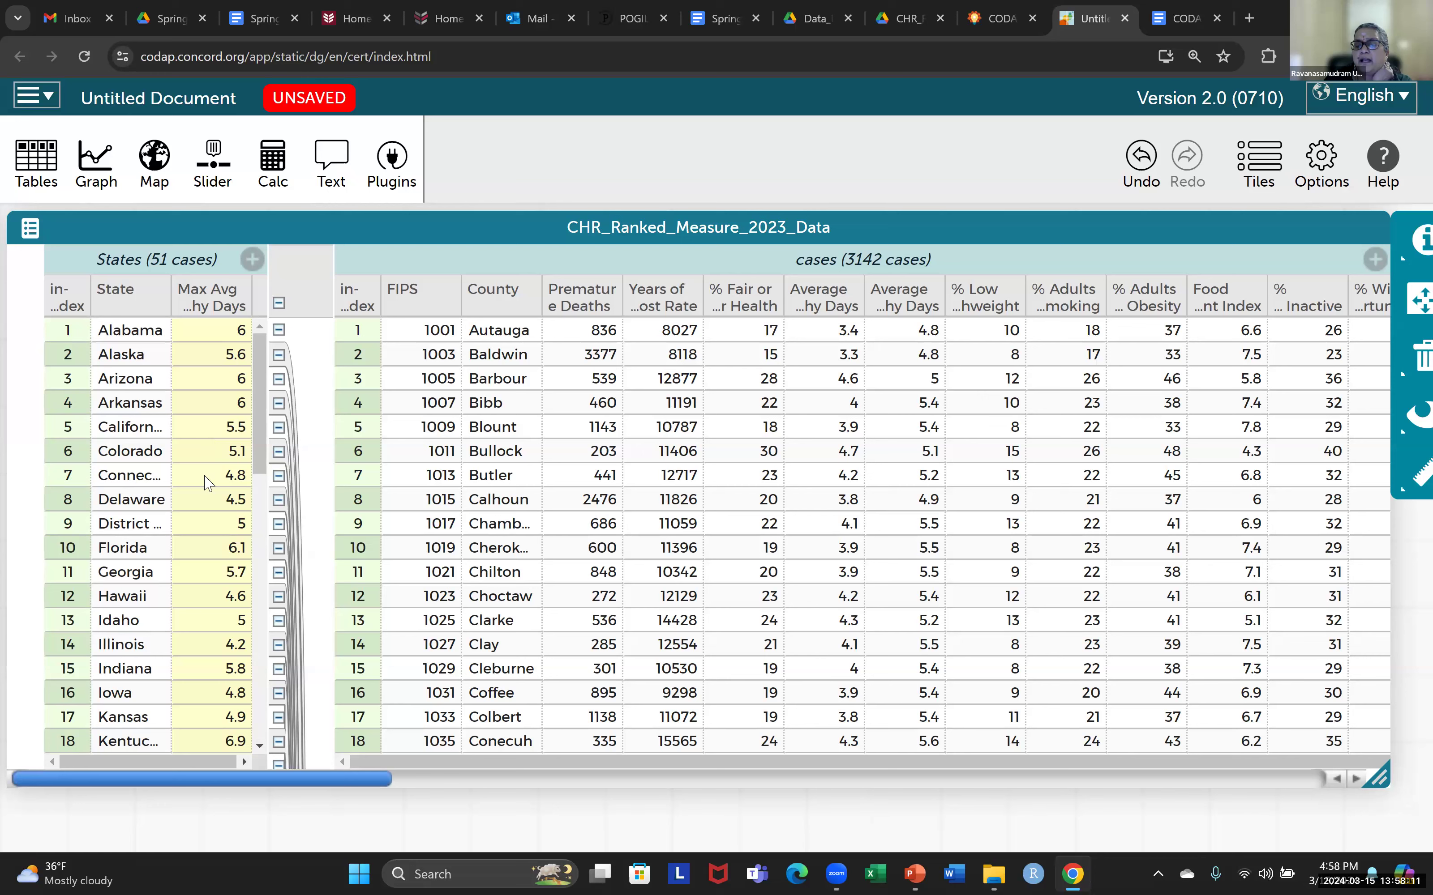
# Review the Max Avg Mental Unhealthy Days values for all states, and switch to the CODAP Instructions document
pyautogui.scroll(-5, 204, 623)
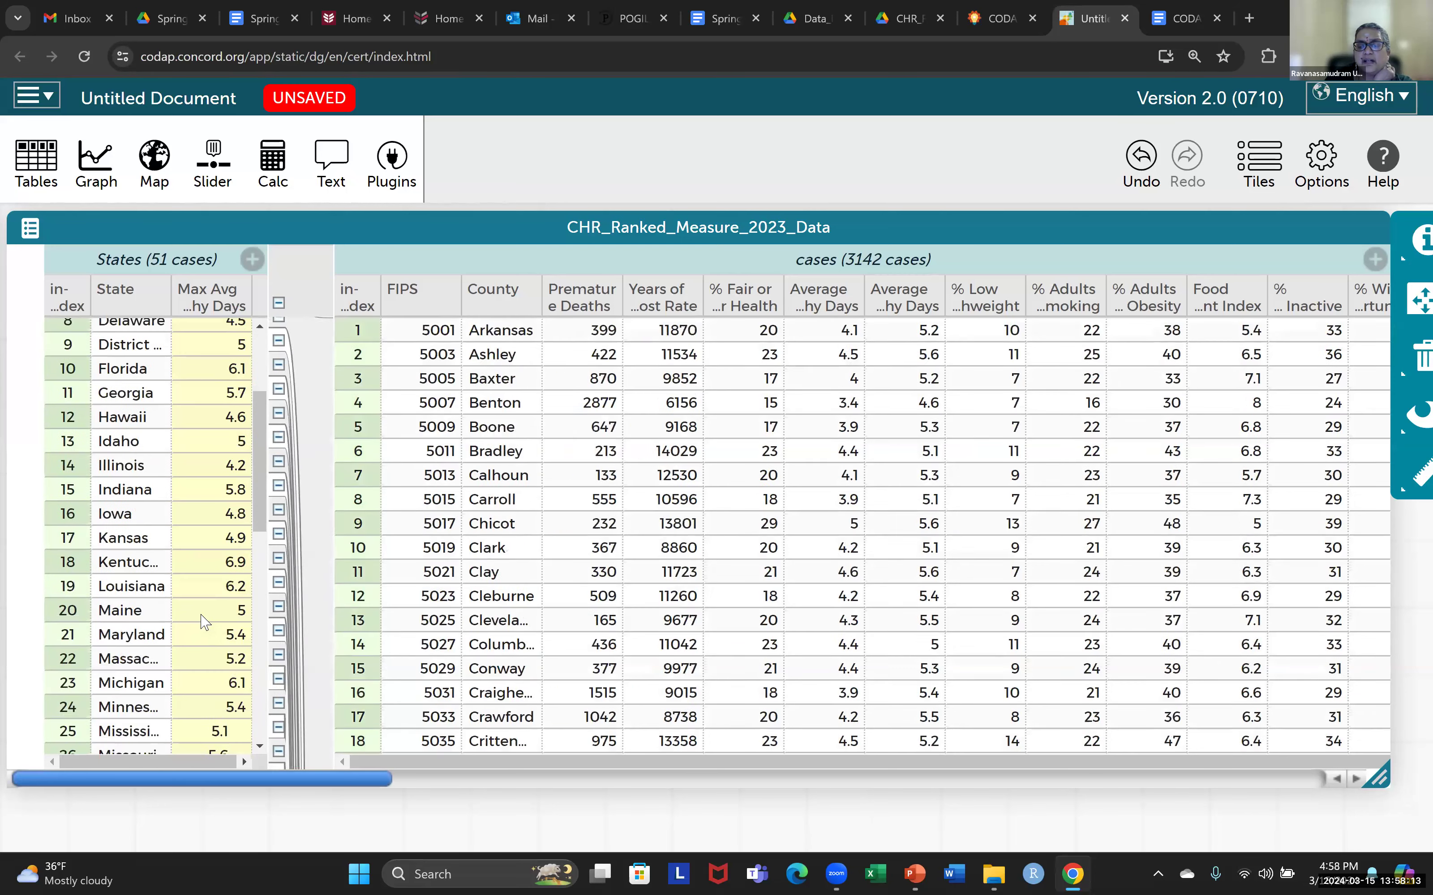
pyautogui.scroll(-3, 204, 624)
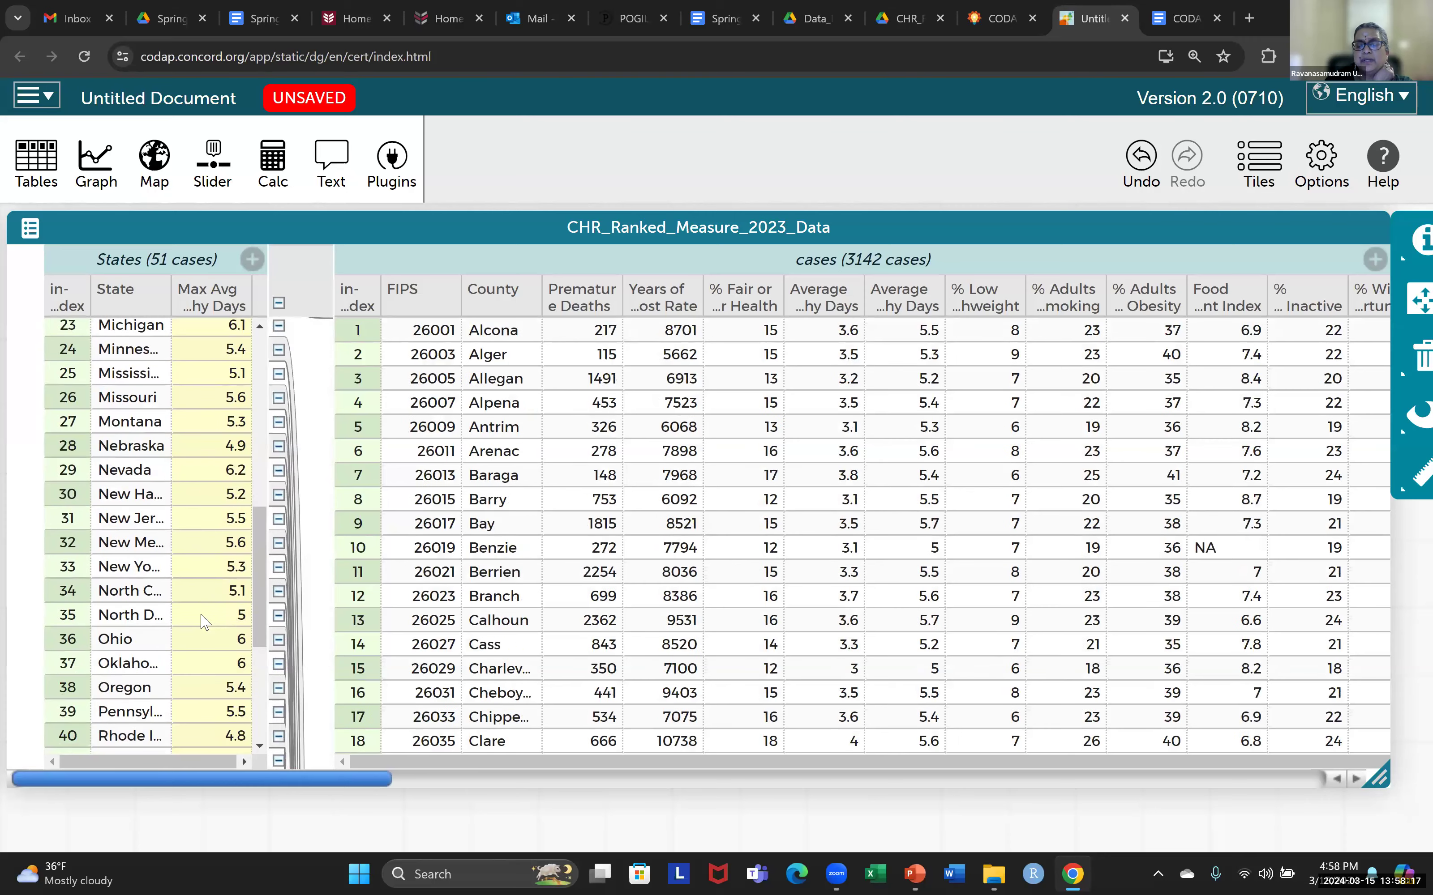
pyautogui.scroll(-4, 204, 623)
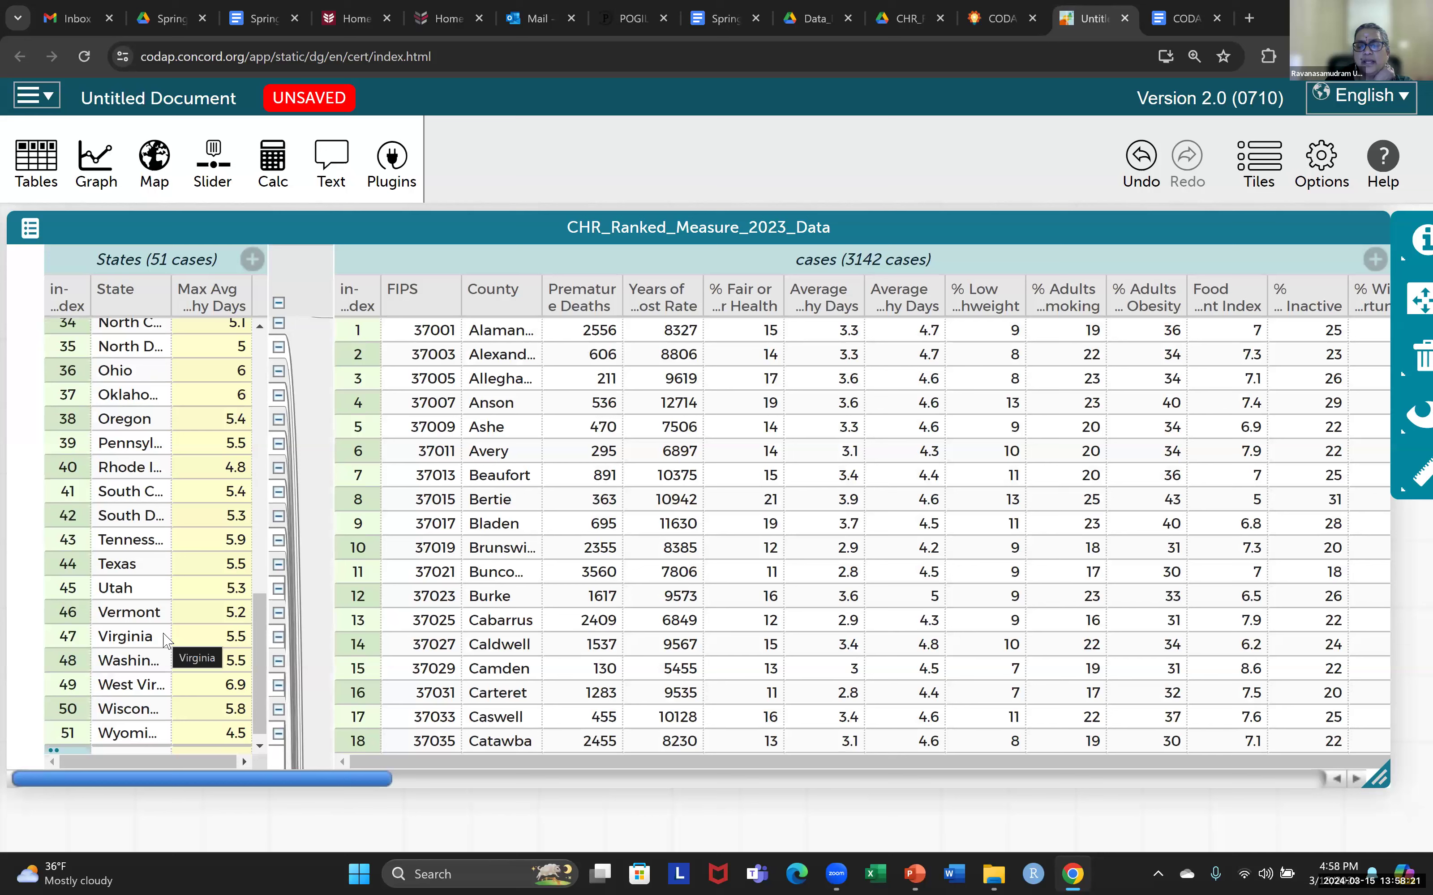
pyautogui.scroll(2, 163, 640)
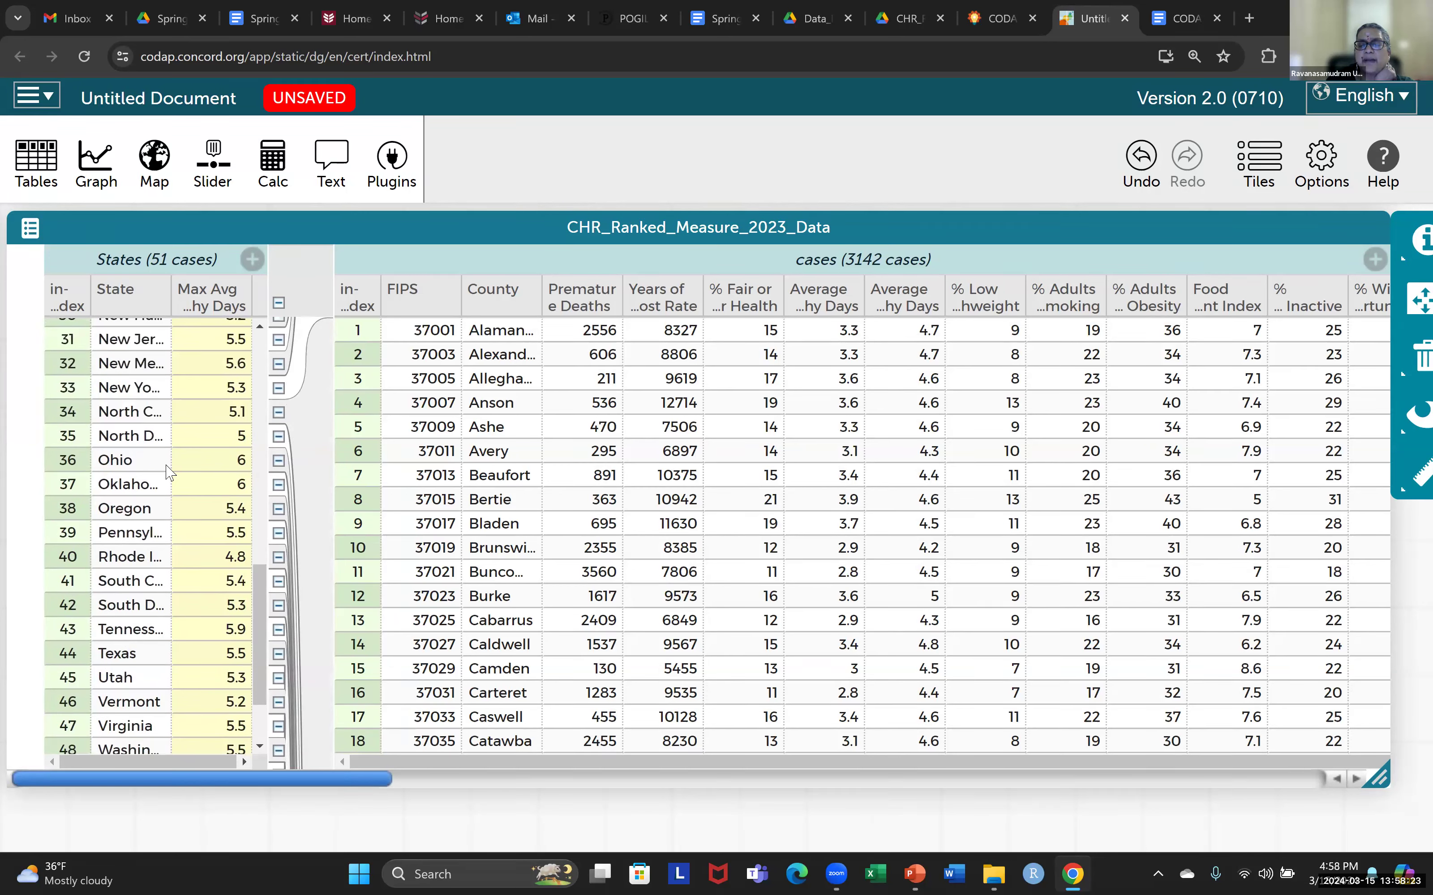
pyautogui.scroll(5, 212, 435)
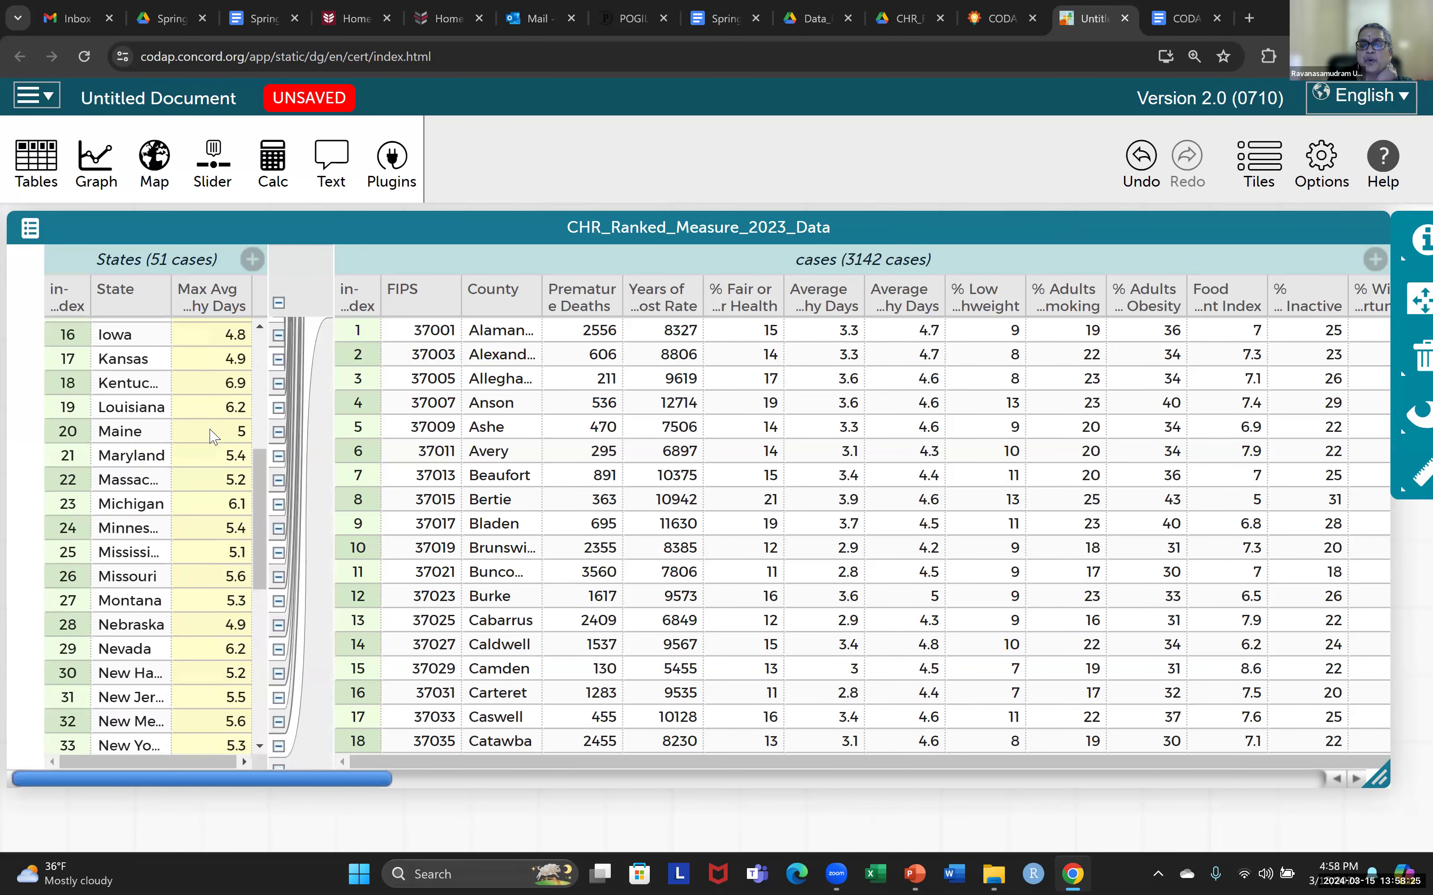
pyautogui.scroll(5, 212, 439)
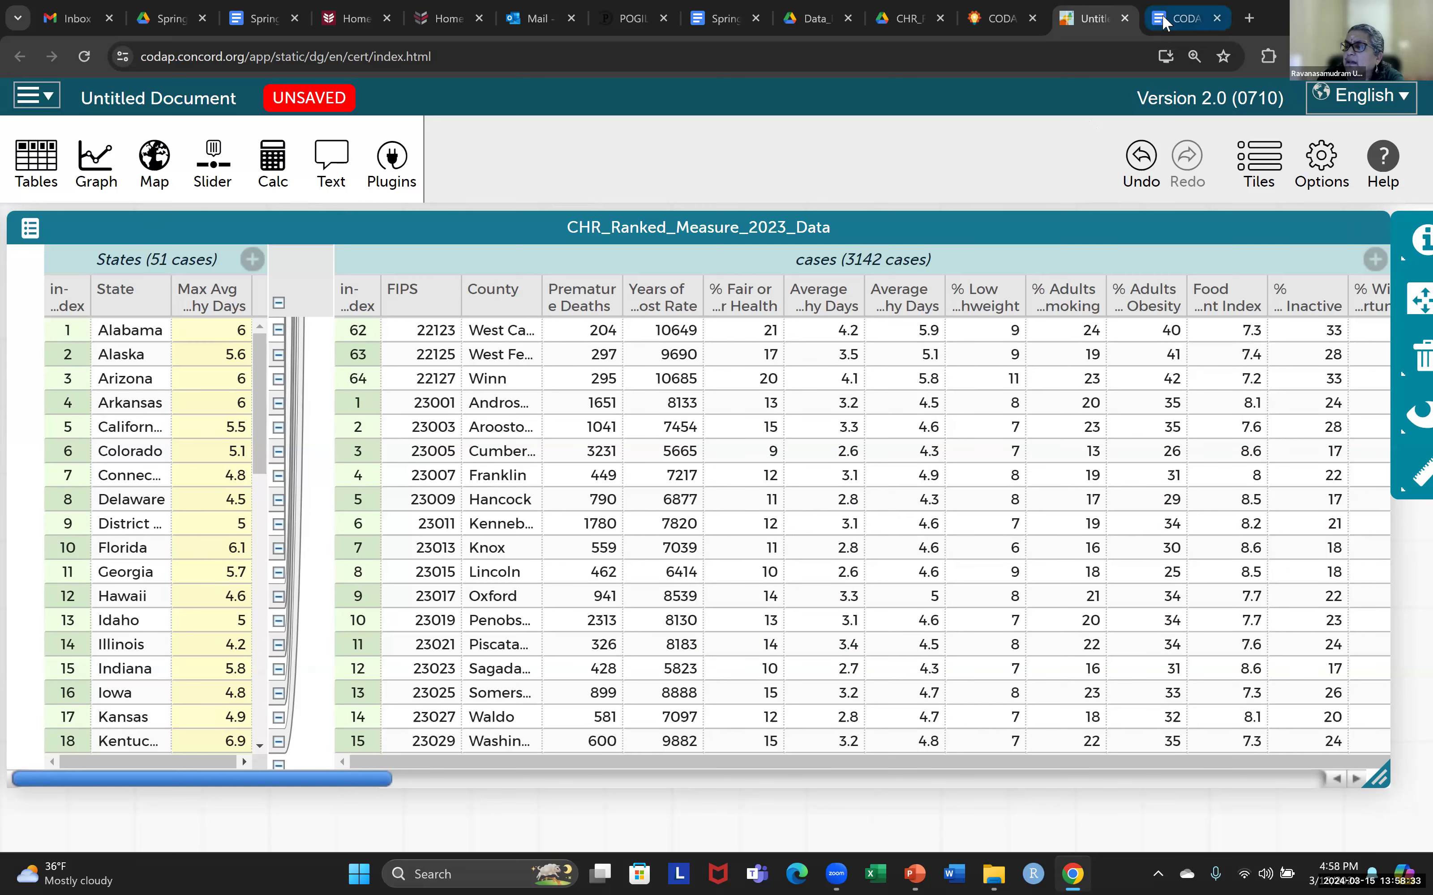
pyautogui.click(1181, 18)
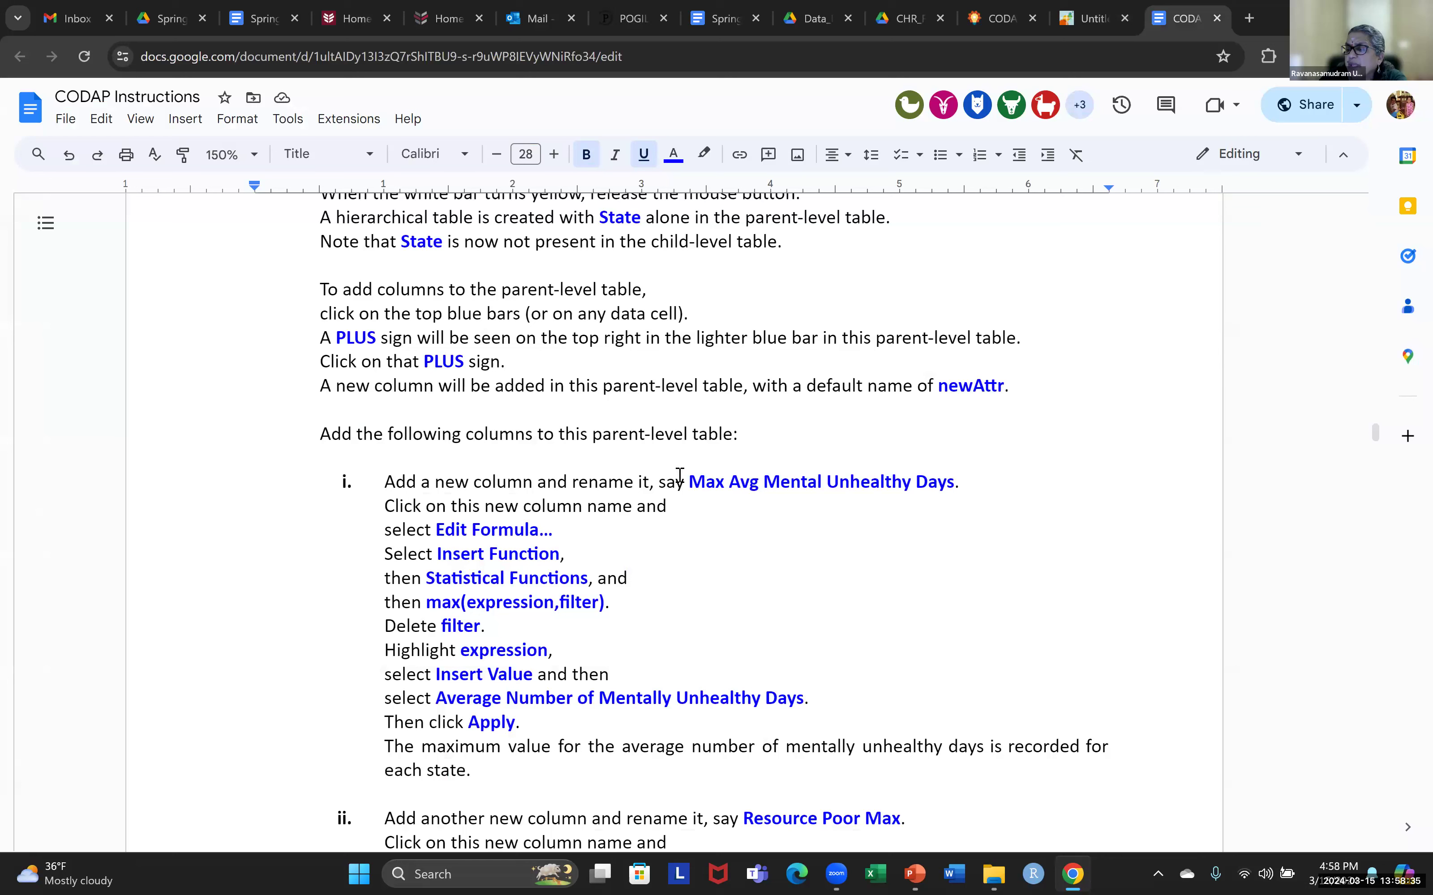